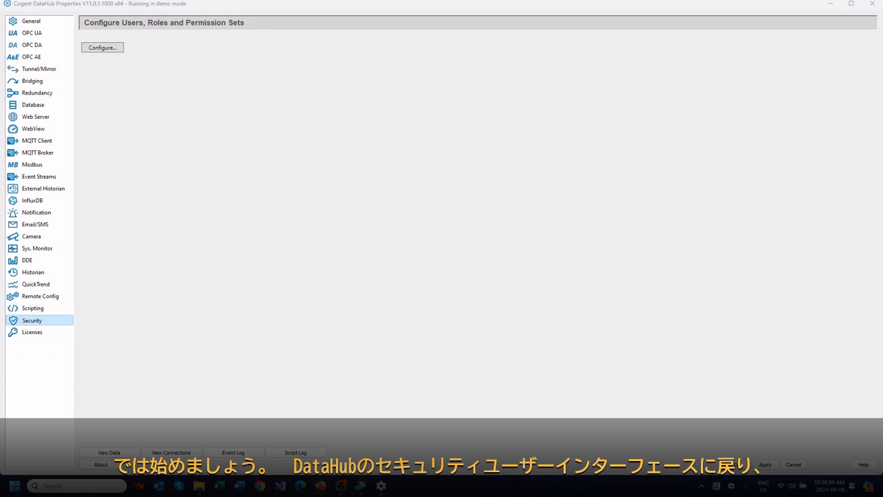
Step: Start a new built-in user in the user configuration and name it RCUser
{"action": "left_click", "coordinate": [101, 47]}
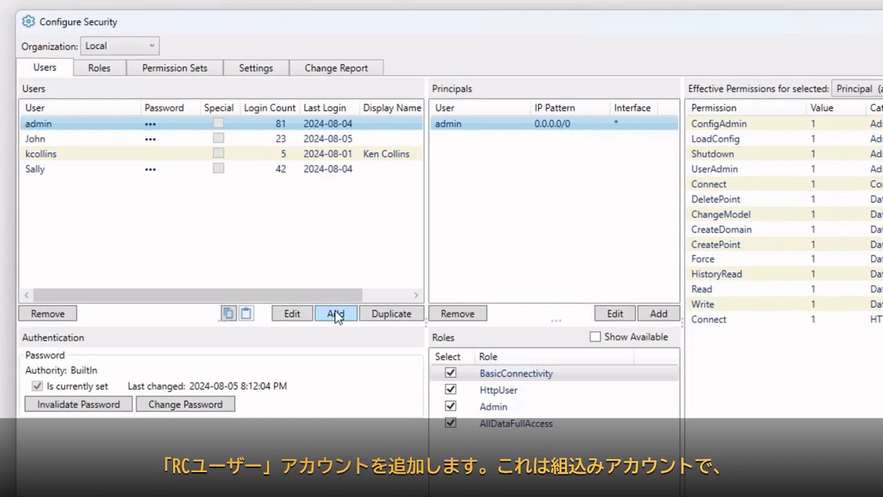
{"action": "left_click", "coordinate": [337, 315]}
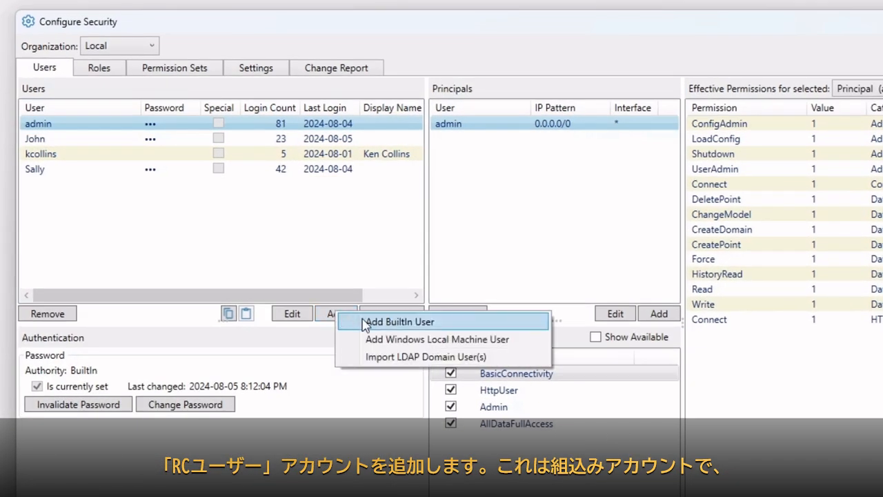
{"action": "left_click", "coordinate": [353, 320]}
{"action": "type", "text": "RCUser"}
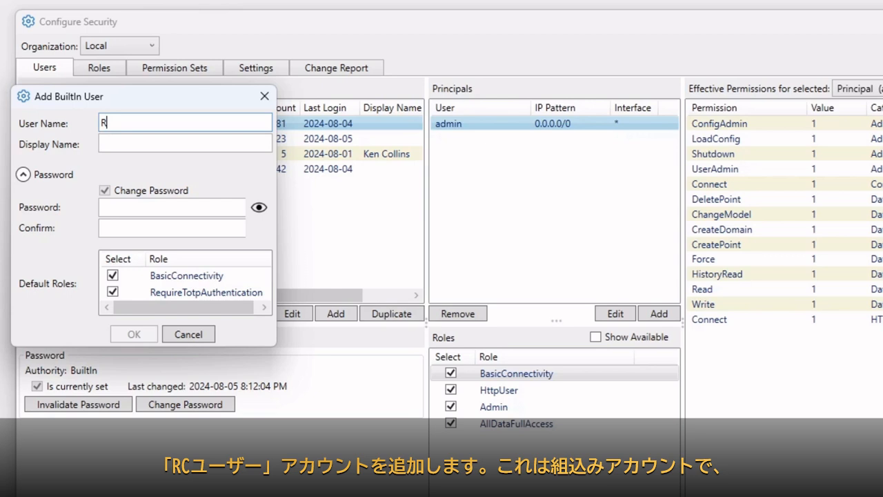
{"action": "key", "text": "Tab"}
{"action": "key", "text": "Tab"}
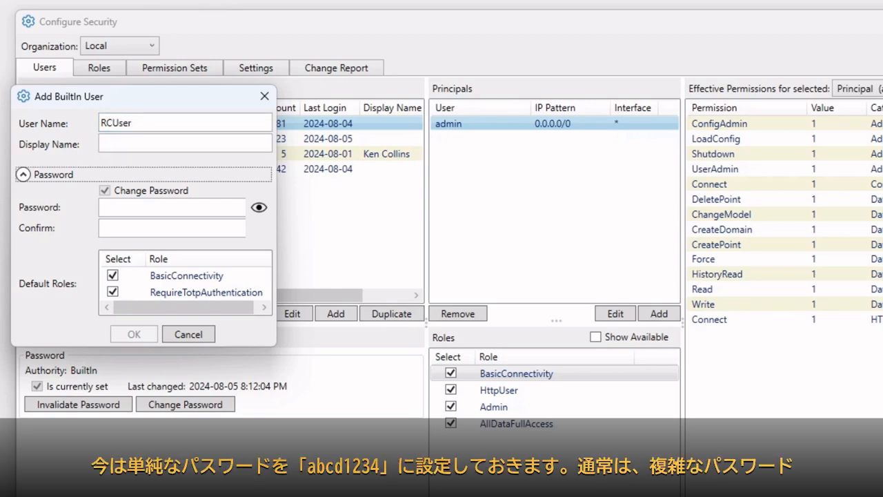
Step: Enter and confirm RCUser's password, then create the account with its default roles
{"action": "left_click", "coordinate": [154, 206]}
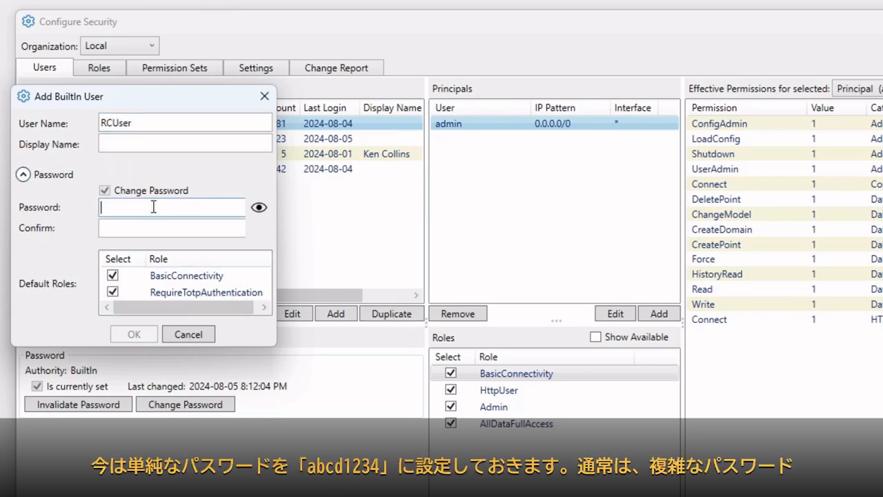
{"action": "type", "text": "abcd12"}
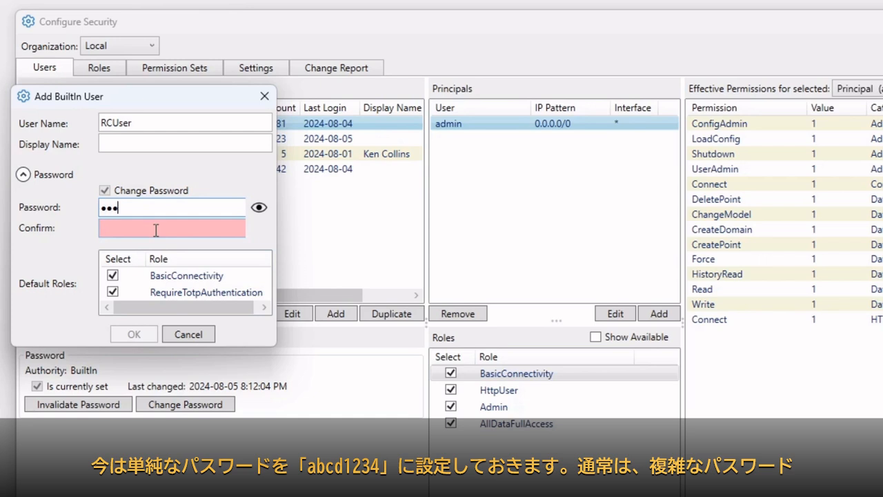
{"action": "type", "text": "34"}
{"action": "left_click", "coordinate": [259, 207]}
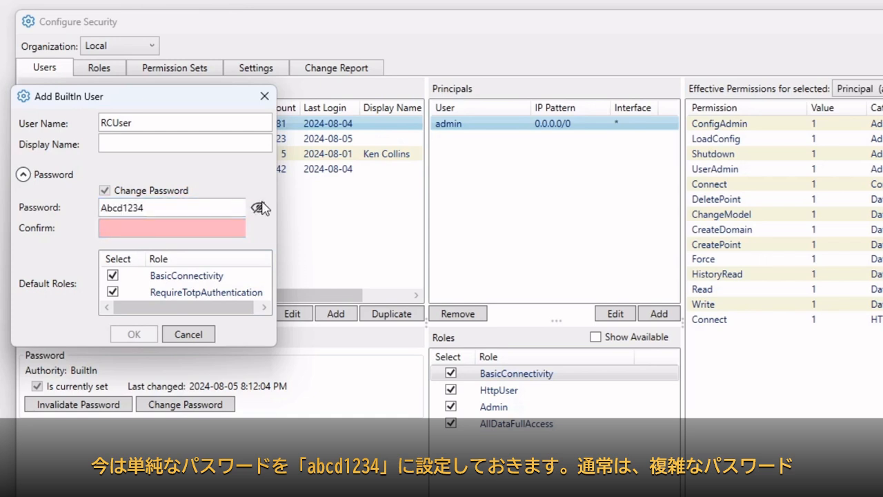
{"action": "left_click", "coordinate": [259, 207]}
{"action": "left_click", "coordinate": [200, 231]}
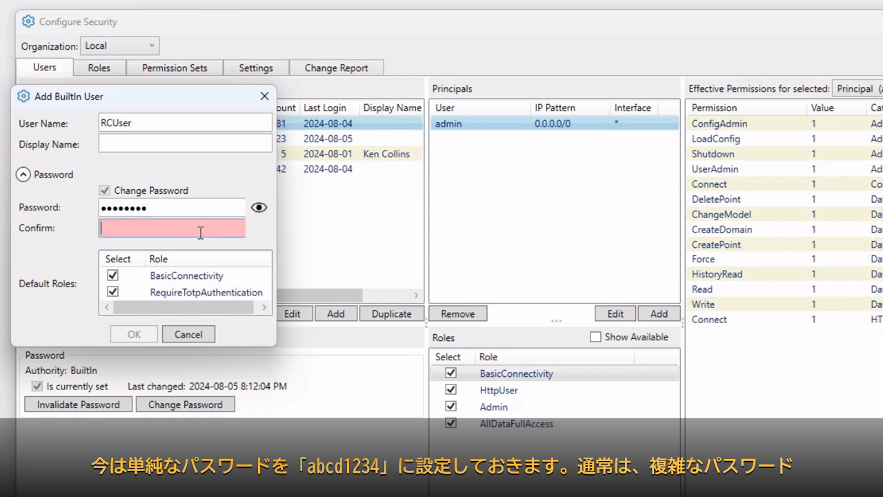
{"action": "type", "text": "Abcd1234"}
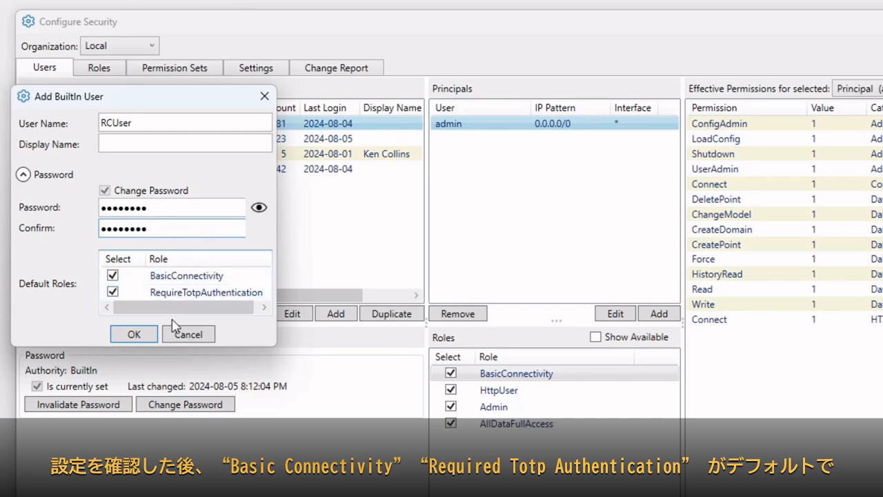
{"action": "left_click", "coordinate": [144, 336]}
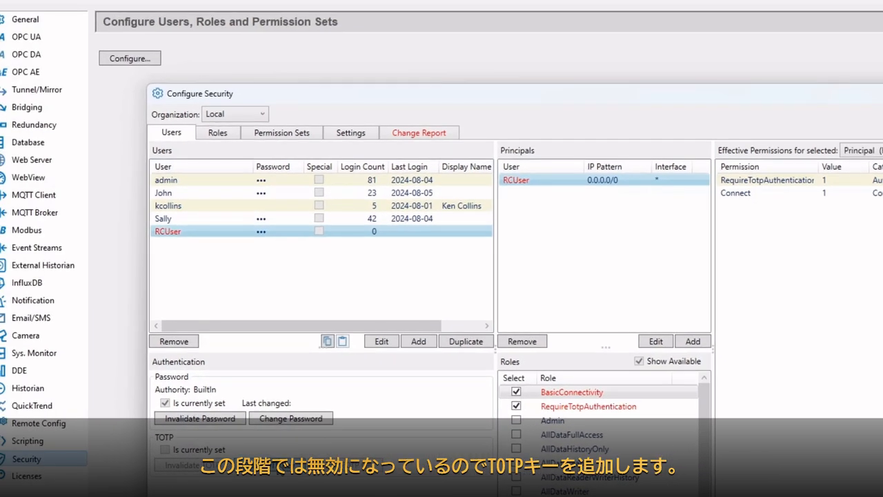
Step: Generate and confirm a random TOTP key for RCUser, then view and close its QR code
{"action": "left_click", "coordinate": [280, 468]}
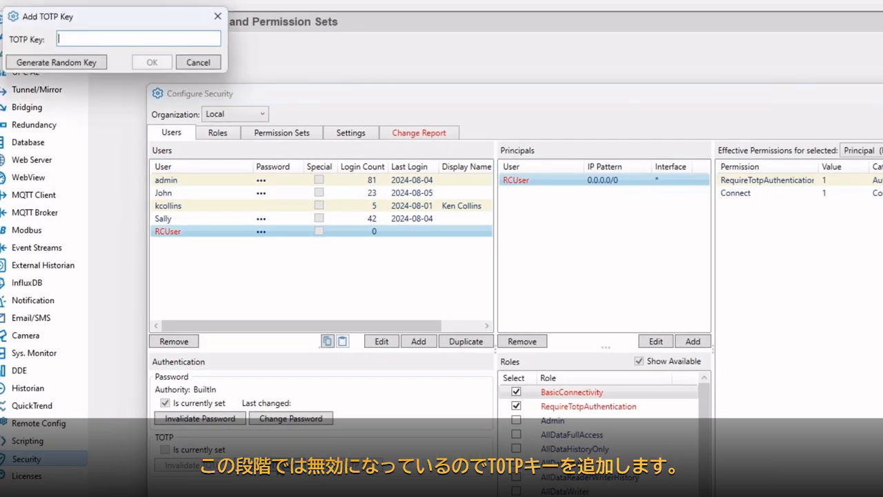
{"action": "left_click_drag", "start_coordinate": [157, 17], "coordinate": [741, 228]}
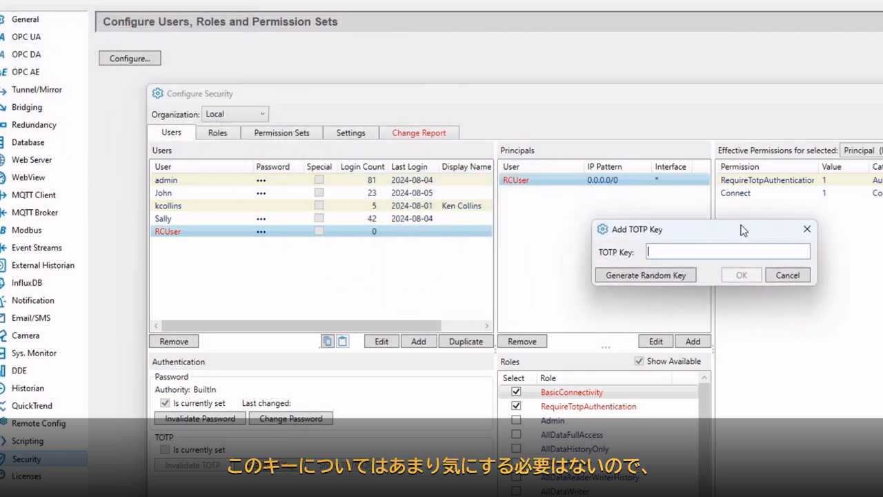
{"action": "left_click", "coordinate": [682, 277]}
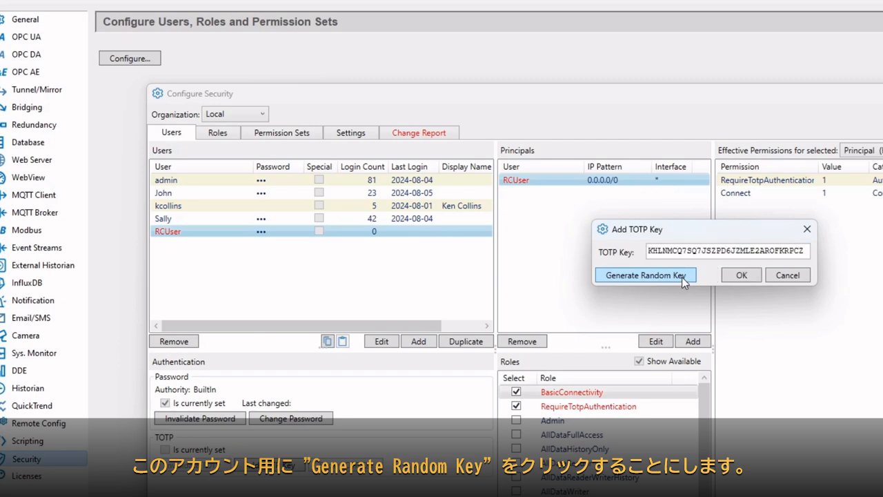
{"action": "left_click", "coordinate": [751, 276]}
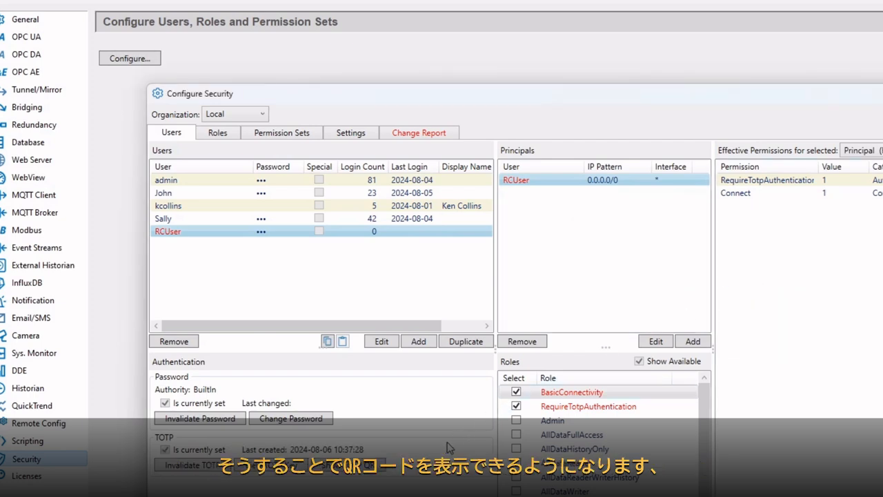
{"action": "left_click", "coordinate": [376, 471]}
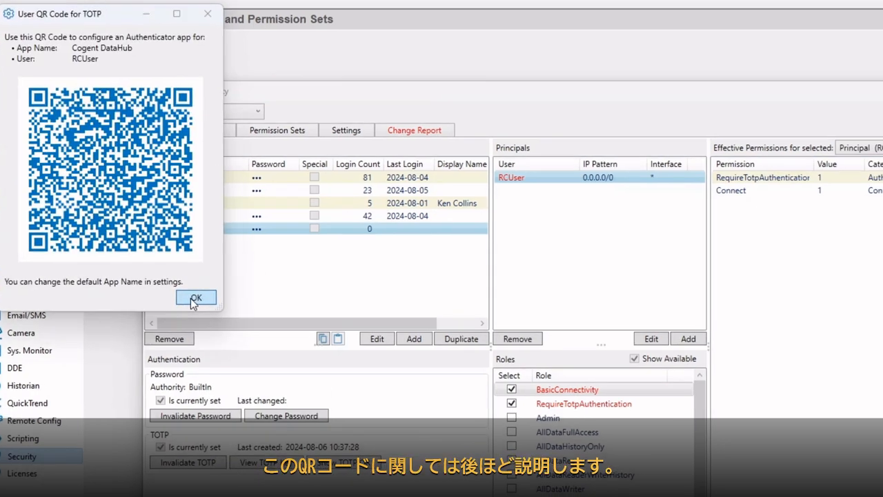
{"action": "left_click", "coordinate": [195, 300]}
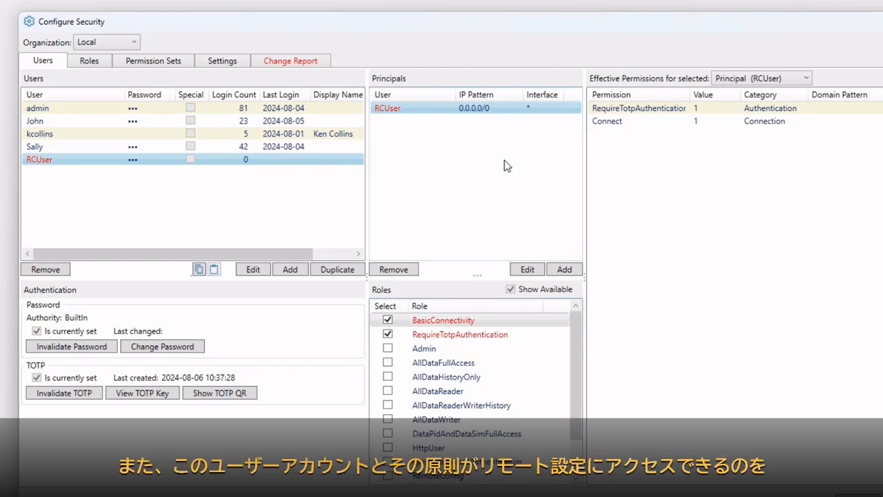
Step: Give RCUser the RemoteConfig role and change the TOTP application name to 'My DataHub'
{"action": "left_click", "coordinate": [388, 477]}
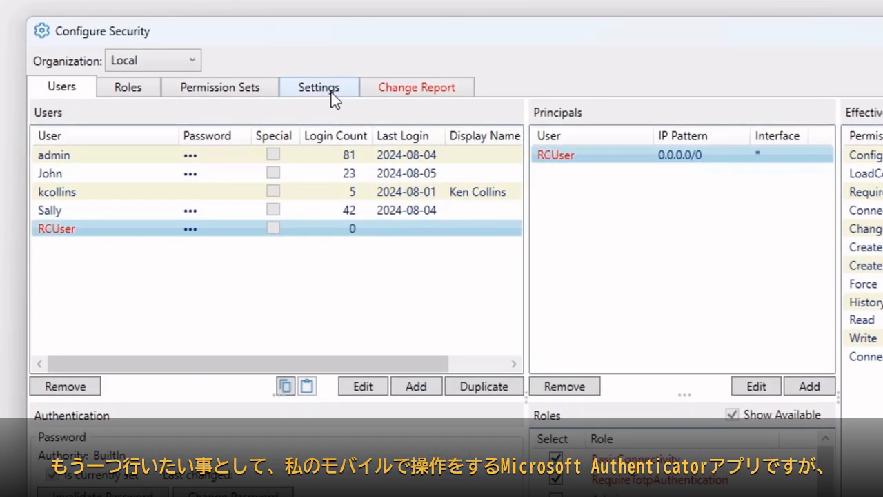
{"action": "left_click", "coordinate": [332, 93]}
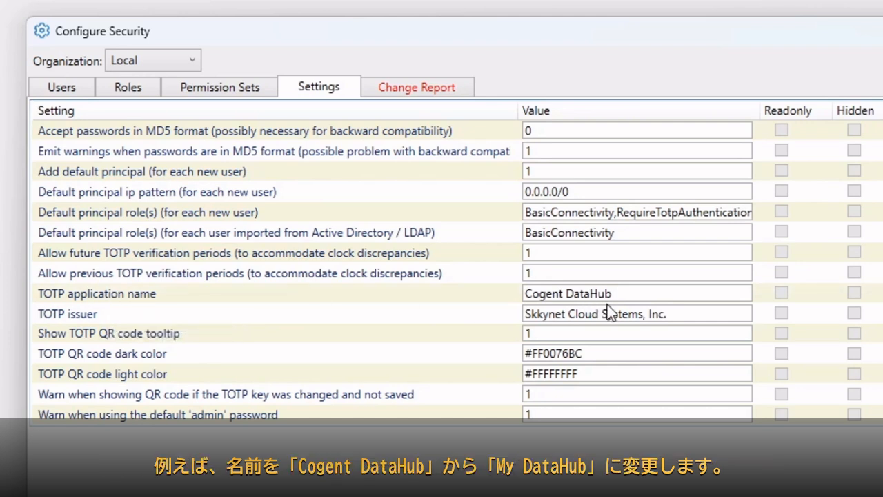
{"action": "double_click", "coordinate": [563, 294]}
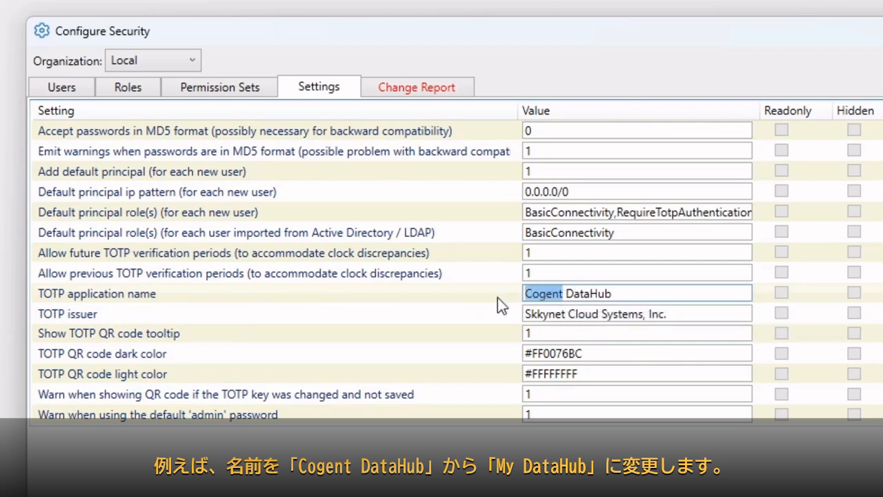
{"action": "type", "text": "My"}
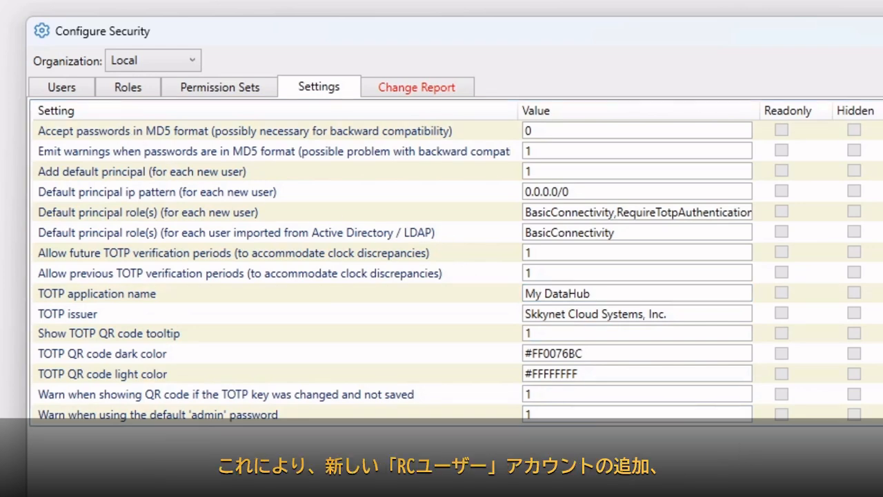
Step: Redisplay RCUser's TOTP QR code from the Users list, now labelled My DataHub
{"action": "left_click", "coordinate": [65, 90]}
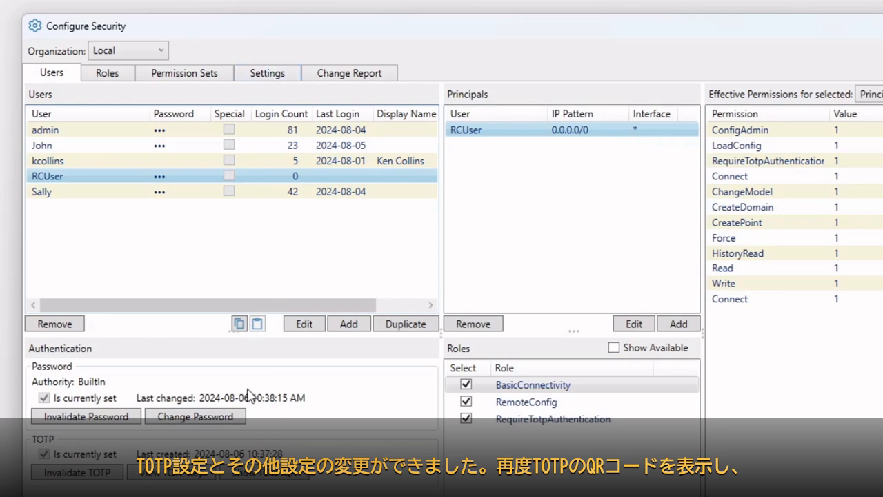
{"action": "left_click", "coordinate": [251, 478]}
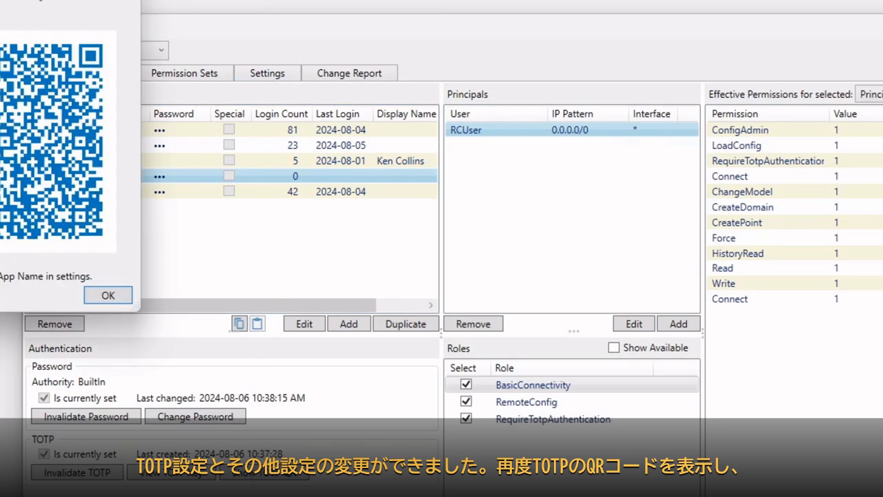
{"action": "left_click_drag", "start_coordinate": [7, 0], "coordinate": [177, 23]}
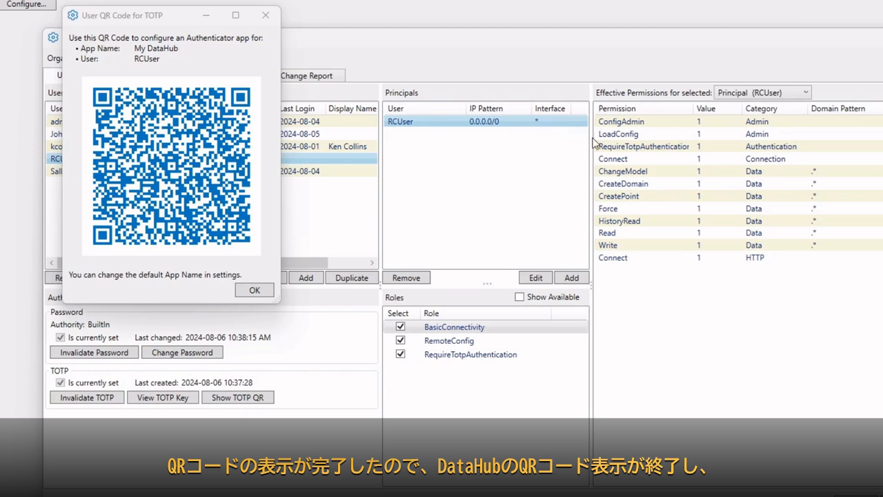
Step: Close the QR code and security configuration, and minimize DataHub properties
{"action": "left_click", "coordinate": [246, 291]}
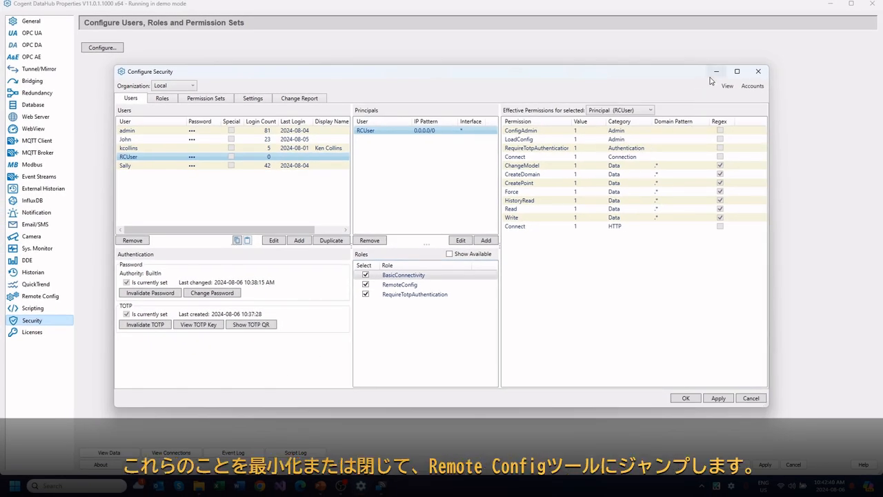
{"action": "left_click", "coordinate": [698, 398]}
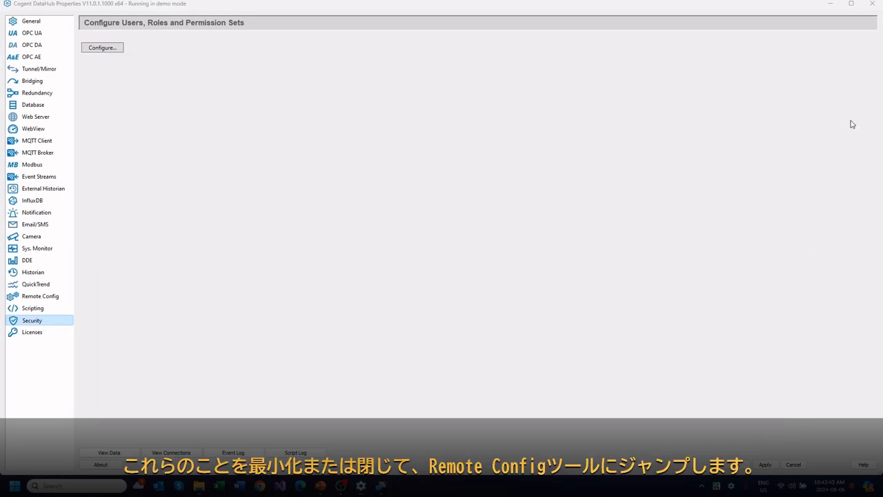
{"action": "left_click", "coordinate": [828, 6]}
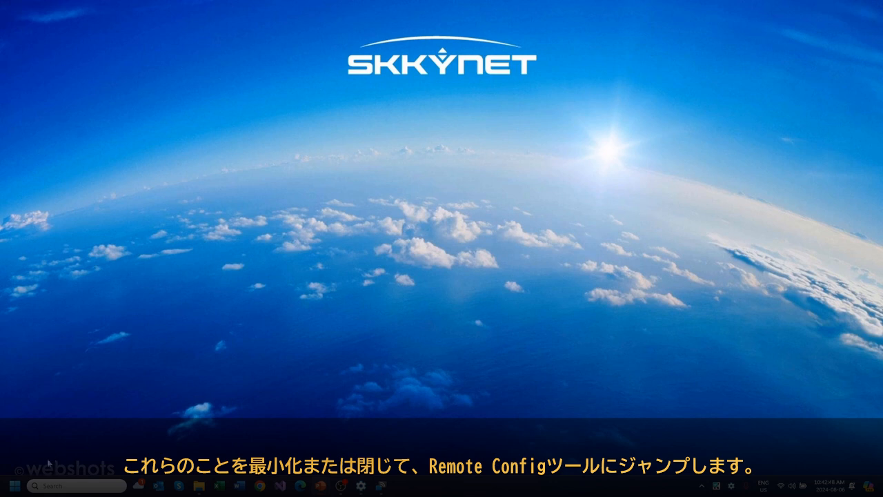
Step: Launch DataHub Remote Config from the Start menu's Cogent DataHub folder
{"action": "left_click", "coordinate": [14, 486]}
{"action": "left_click", "coordinate": [54, 268]}
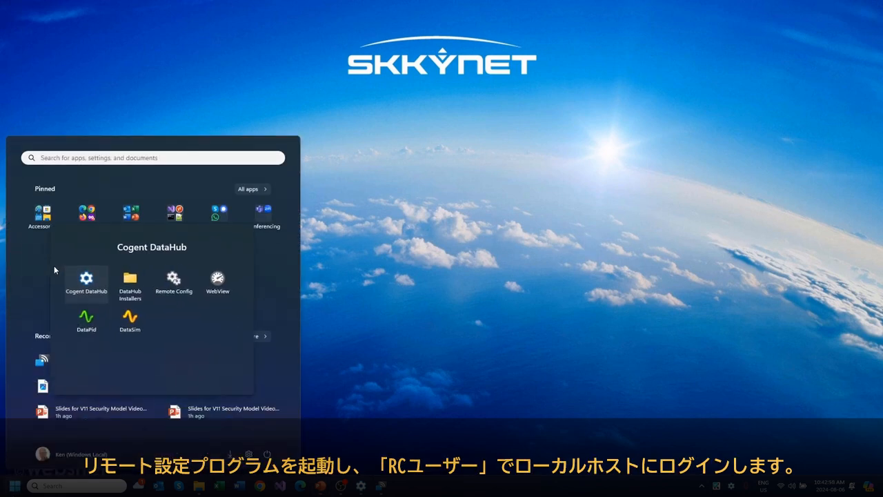
{"action": "left_click", "coordinate": [173, 289]}
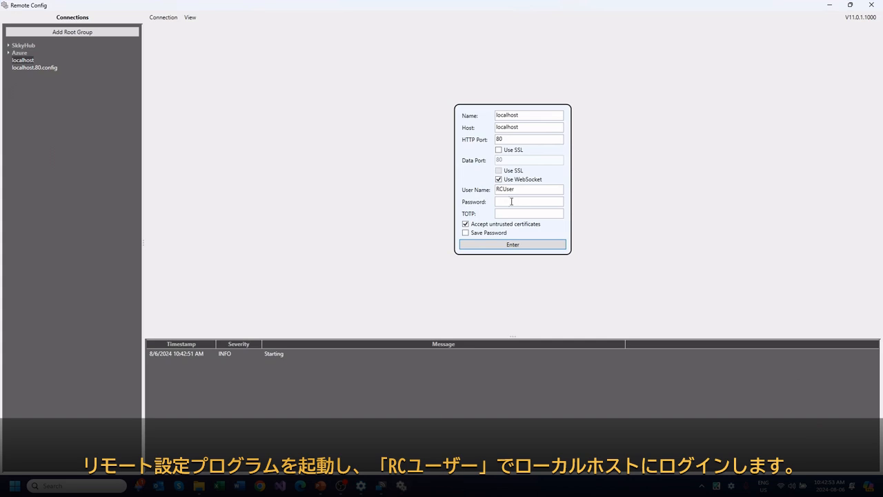
{"action": "left_click", "coordinate": [519, 201]}
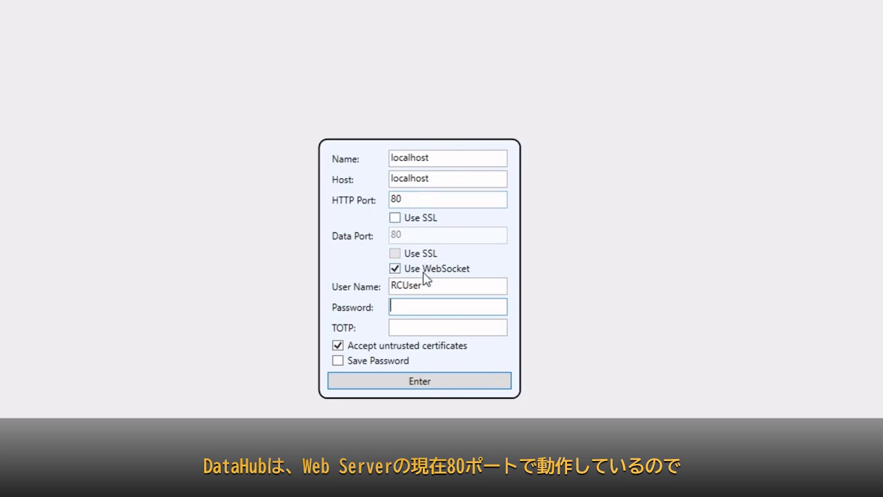
Step: Log in to localhost as RCUser with the account password and the current six-digit TOTP code
{"action": "type", "text": "abcd1234"}
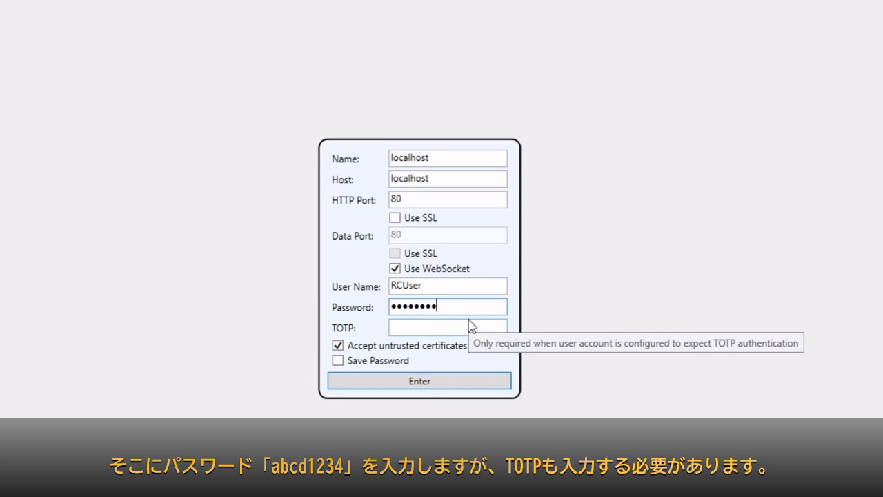
{"action": "left_click", "coordinate": [453, 328]}
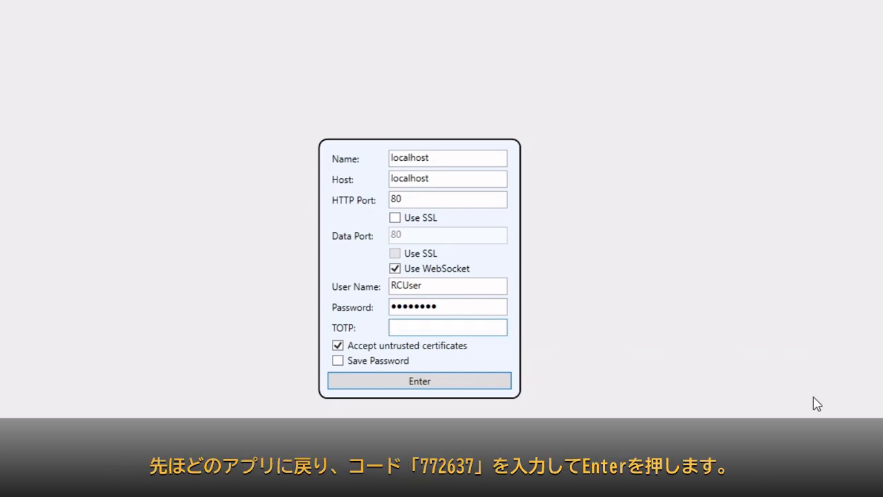
{"action": "type", "text": "772637"}
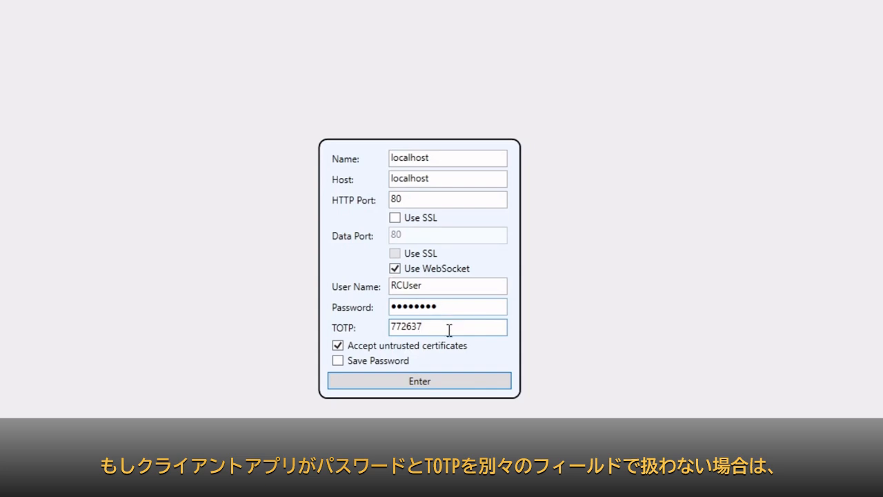
{"action": "mouse_move", "coordinate": [449, 331]}
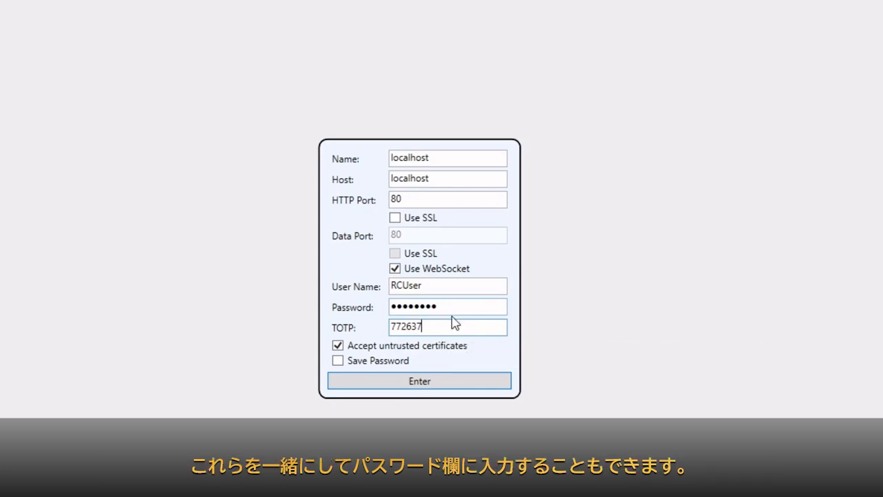
{"action": "left_click", "coordinate": [443, 377]}
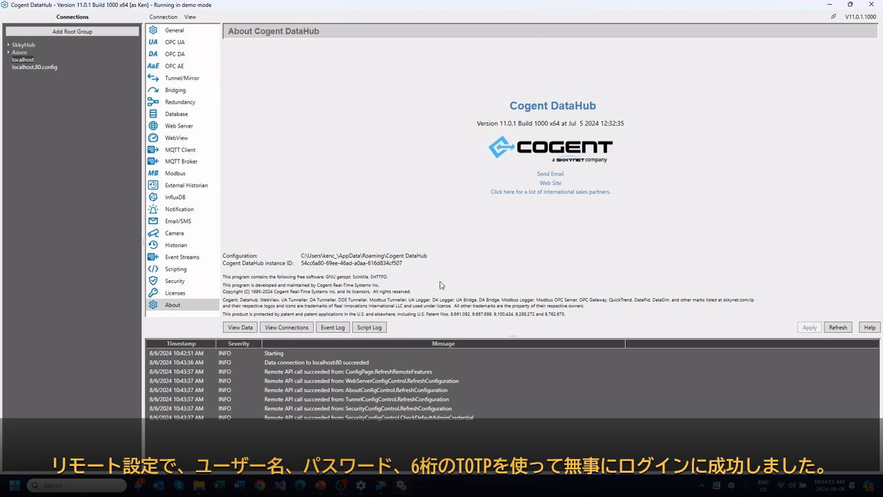
Step: Check the DataHub Event Log, close it, and open the Data Browser
{"action": "left_click", "coordinate": [333, 327]}
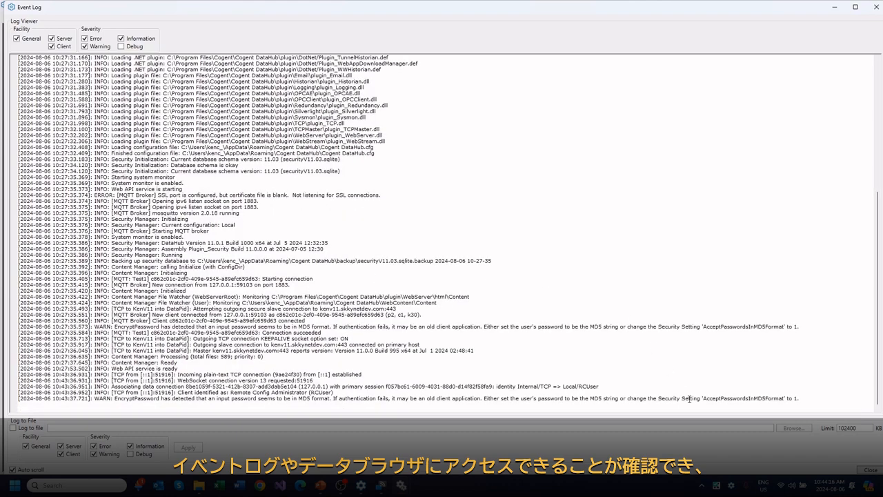
{"action": "left_click", "coordinate": [871, 470]}
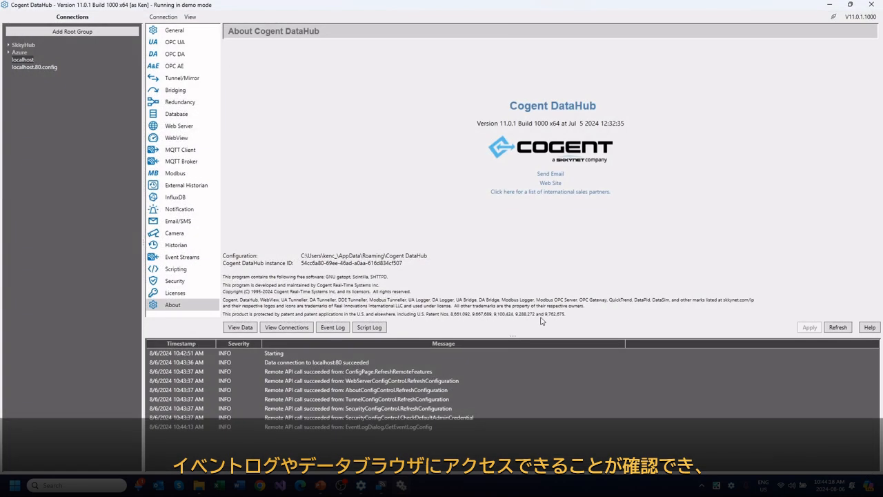
{"action": "left_click", "coordinate": [239, 327]}
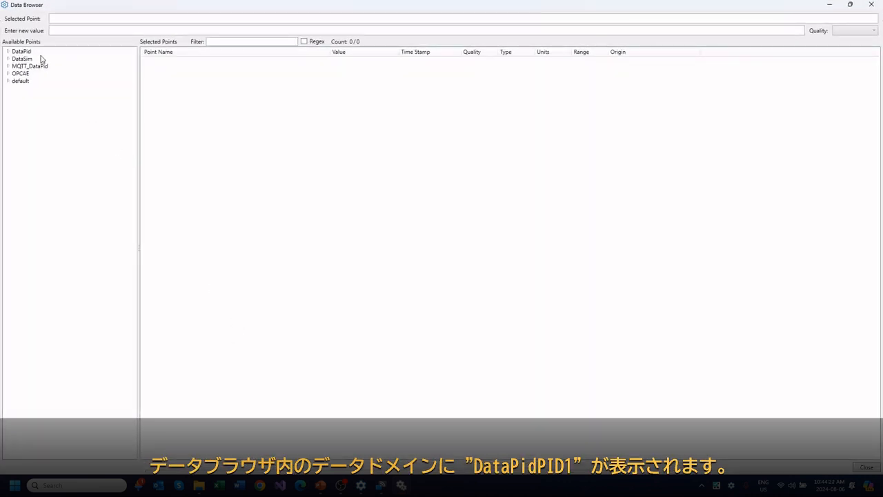
Step: Show PID1's points under DataPid and launch the DataPid program, minimizing its window
{"action": "left_click", "coordinate": [7, 52]}
{"action": "left_click", "coordinate": [26, 58]}
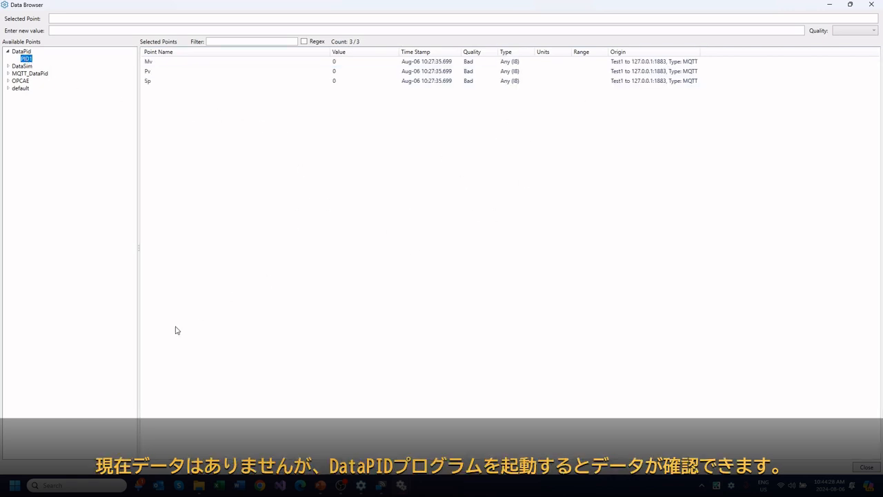
{"action": "left_click", "coordinate": [14, 485]}
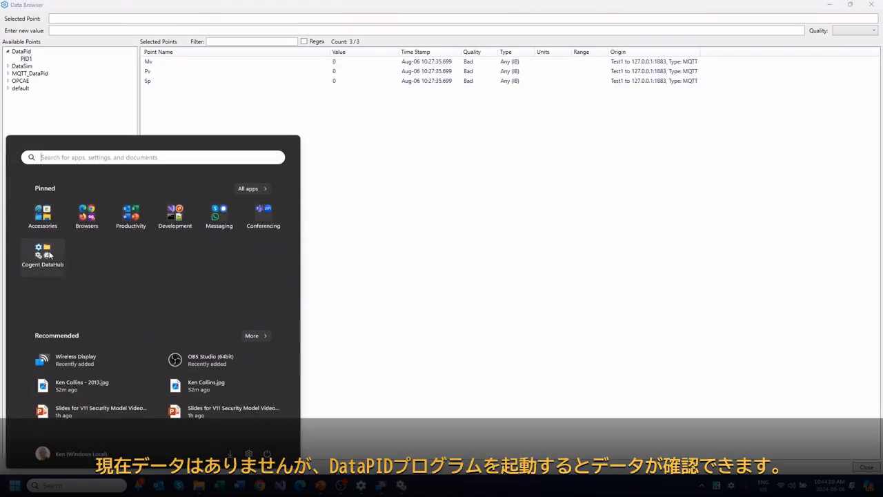
{"action": "left_click", "coordinate": [43, 254]}
{"action": "left_click", "coordinate": [83, 316]}
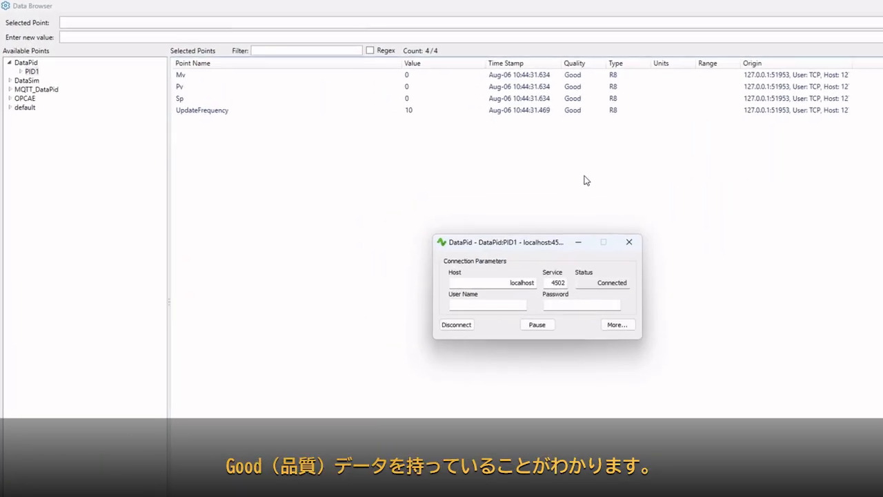
{"action": "left_click", "coordinate": [586, 246]}
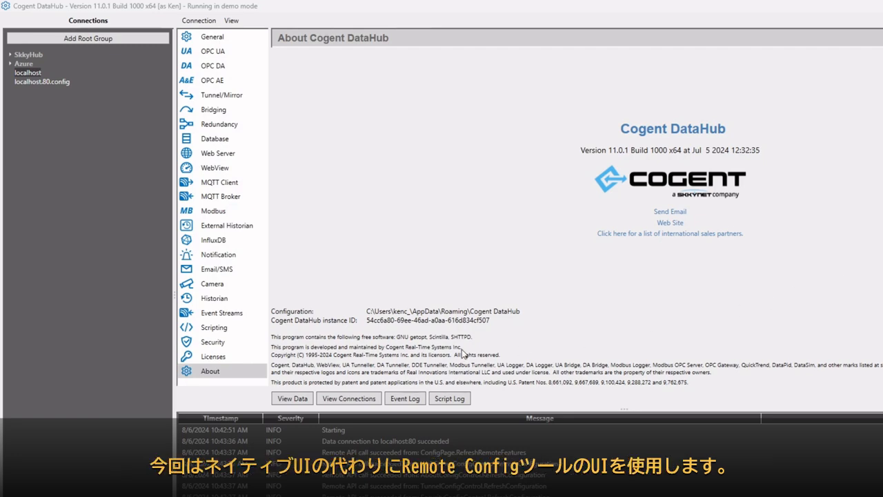
Step: Open the Security settings listing DataHub's users, roles and permission sets
{"action": "left_click", "coordinate": [233, 347]}
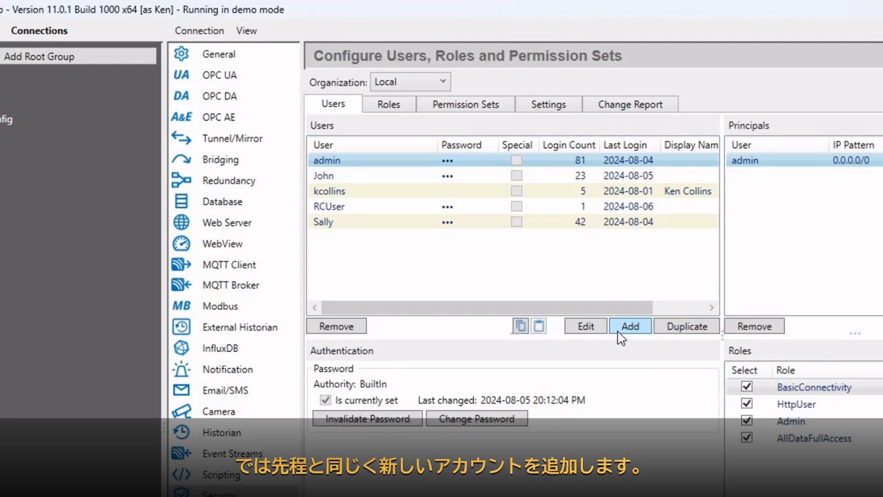
Step: Fill in a new built-in user WVUser with a matching password and confirmation
{"action": "left_click", "coordinate": [556, 311]}
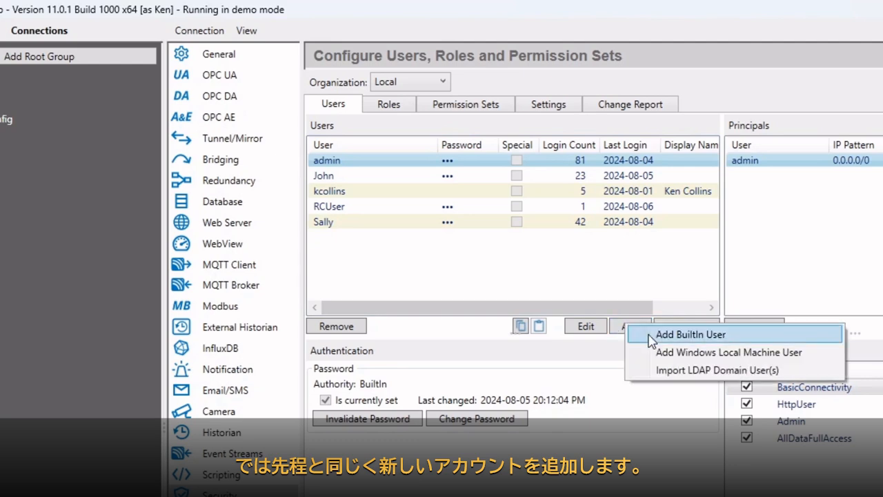
{"action": "left_click", "coordinate": [653, 336]}
{"action": "type", "text": "WVUser"}
{"action": "key", "text": "Tab"}
{"action": "key", "text": "Tab"}
{"action": "key", "text": "Tab"}
{"action": "type", "text": "abcd1234"}
{"action": "key", "text": "Tab"}
{"action": "type", "text": "abcd1234"}
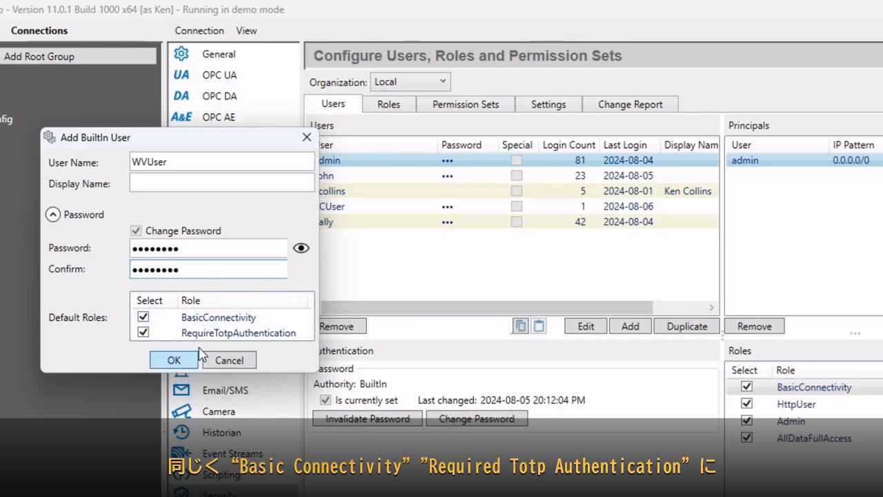
Step: Create the WVUser account, give it a randomly generated TOTP key, and review its roles list
{"action": "left_click", "coordinate": [174, 361]}
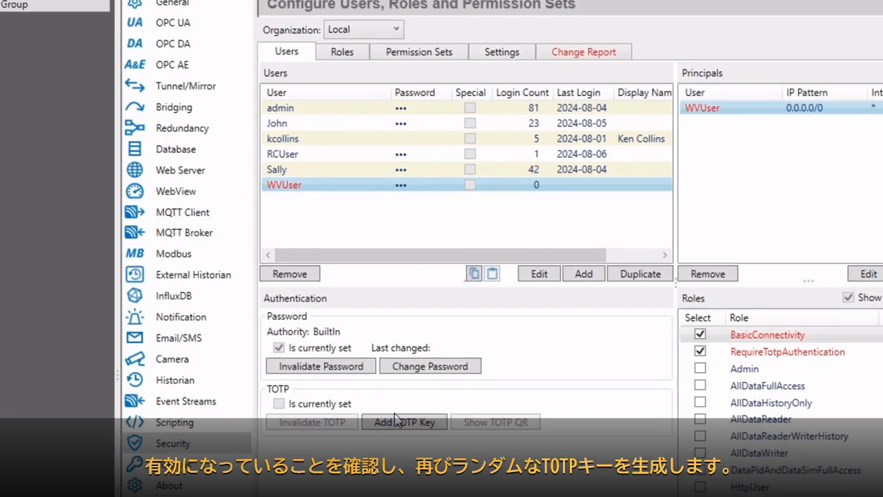
{"action": "left_click", "coordinate": [450, 474]}
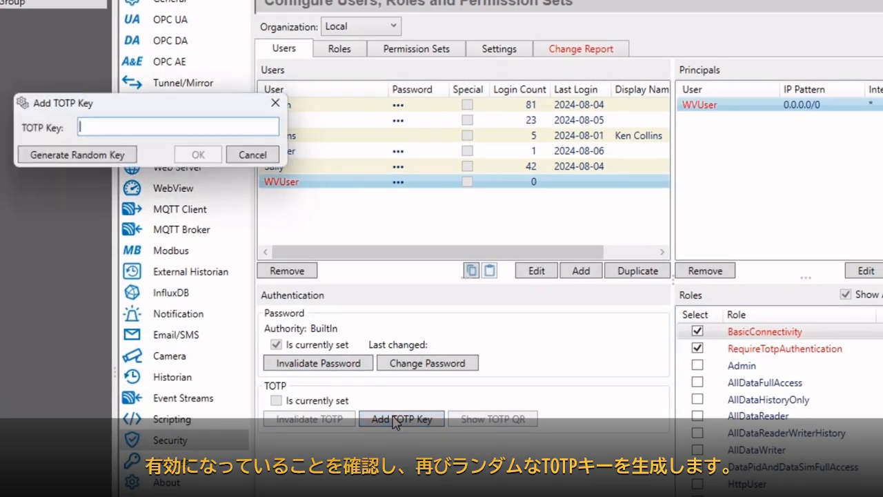
{"action": "left_click", "coordinate": [107, 156]}
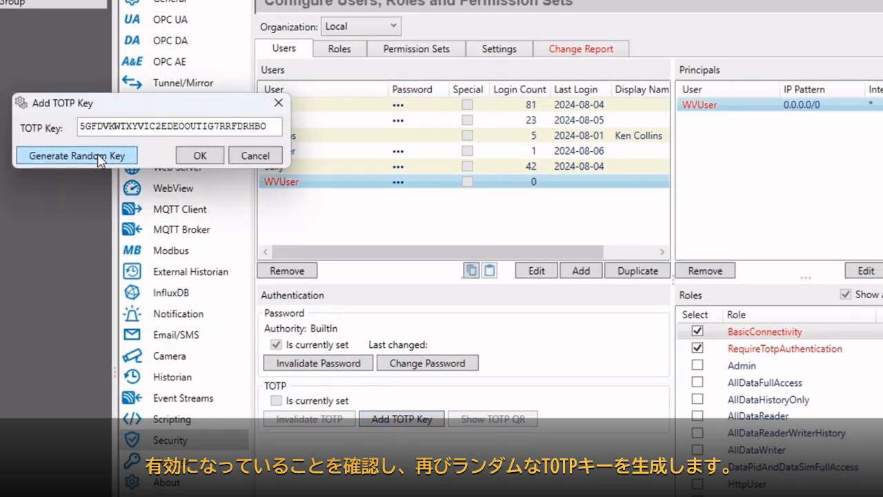
{"action": "left_click", "coordinate": [195, 157]}
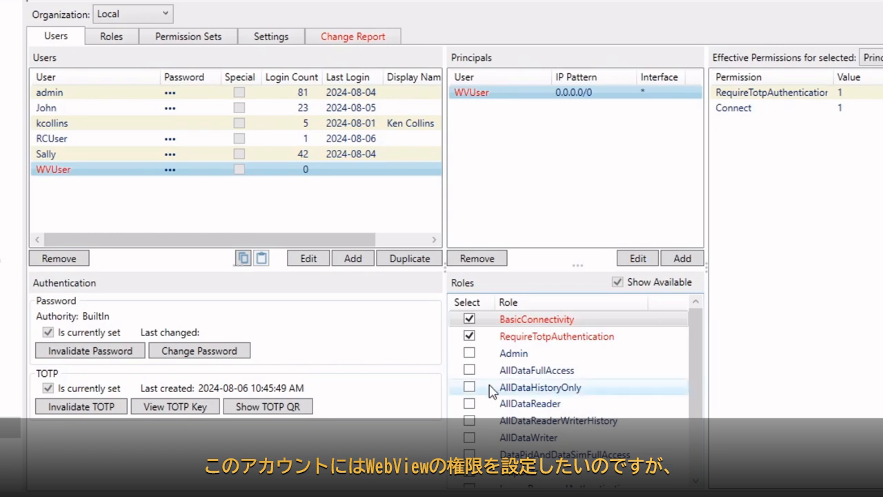
{"action": "scroll", "coordinate": [468, 366], "scroll_direction": "down", "scroll_amount": 2}
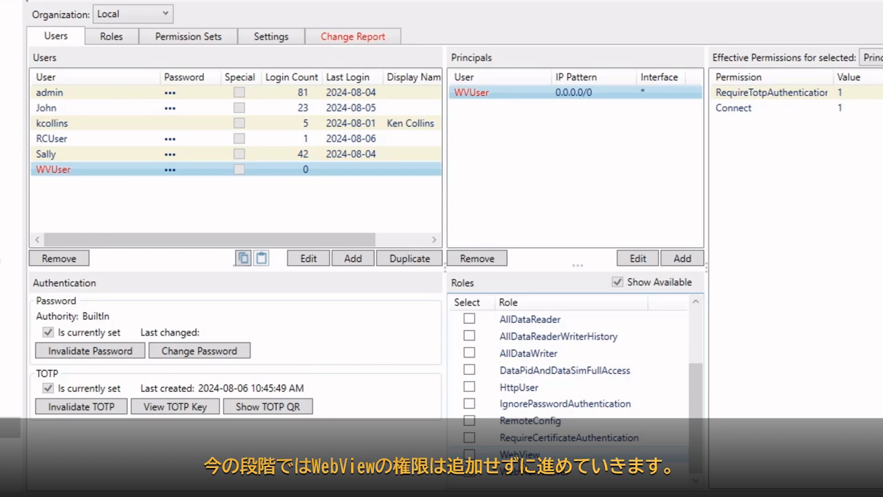
{"action": "scroll", "coordinate": [566, 376], "scroll_direction": "up", "scroll_amount": 2}
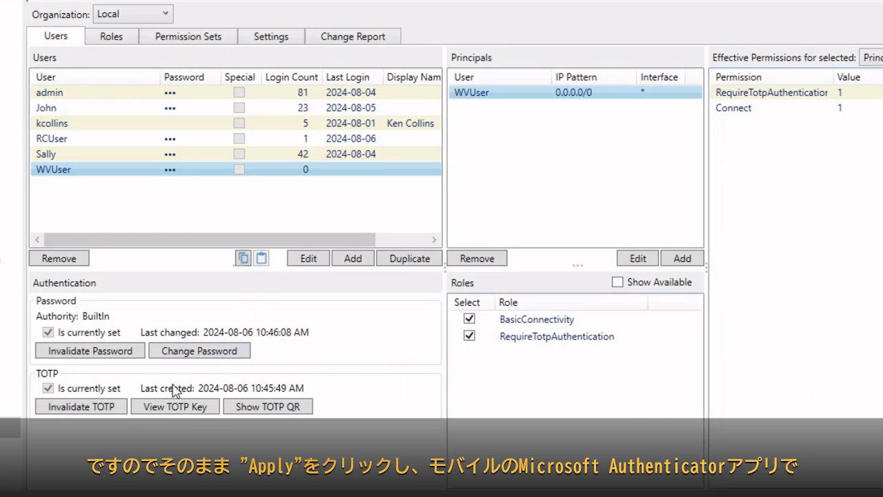
Step: Display WVUser's TOTP QR code for the authenticator app to scan, then close it
{"action": "left_click", "coordinate": [251, 409]}
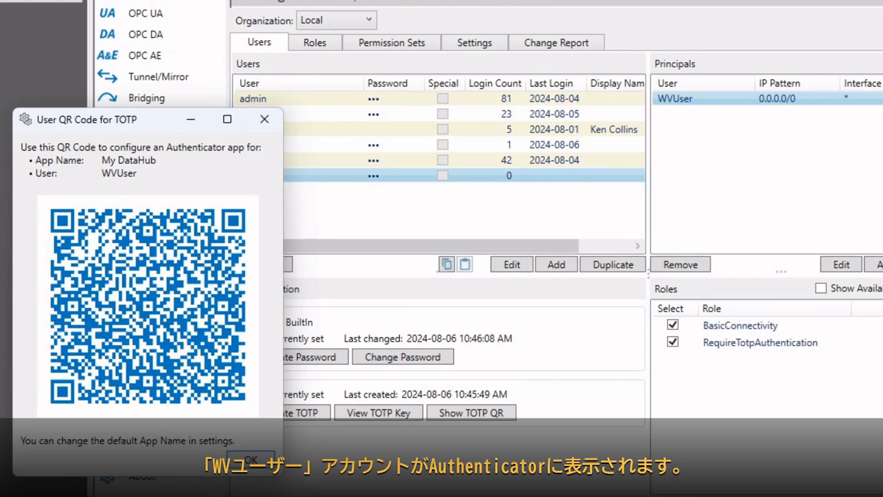
{"action": "left_click", "coordinate": [253, 460]}
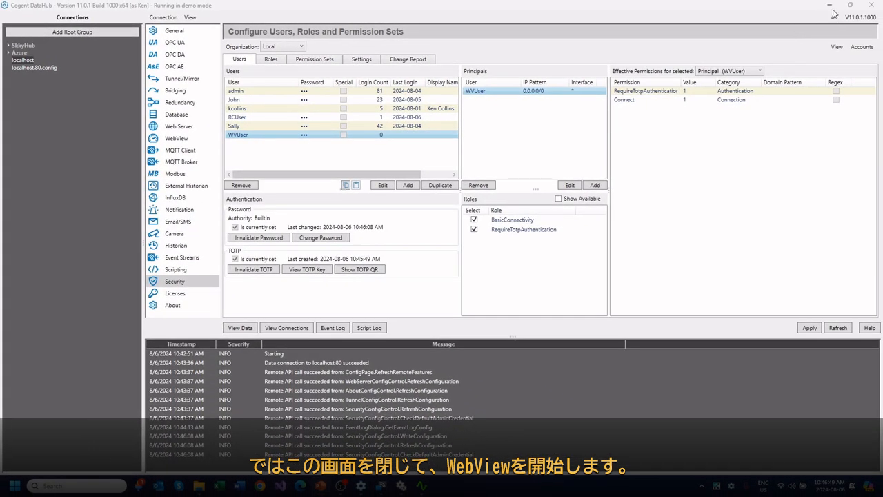
Step: Minimize DataHub and launch WebView from the Cogent DataHub folder in the Start menu
{"action": "left_click", "coordinate": [830, 6]}
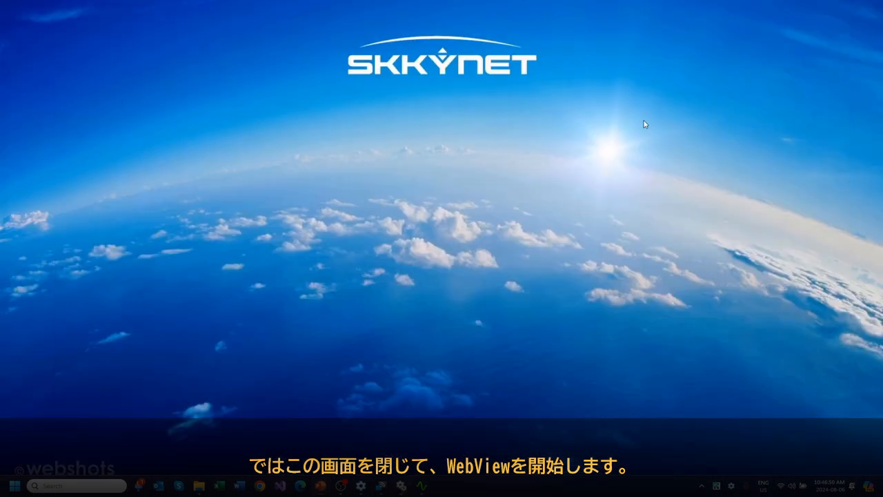
{"action": "key", "text": "super"}
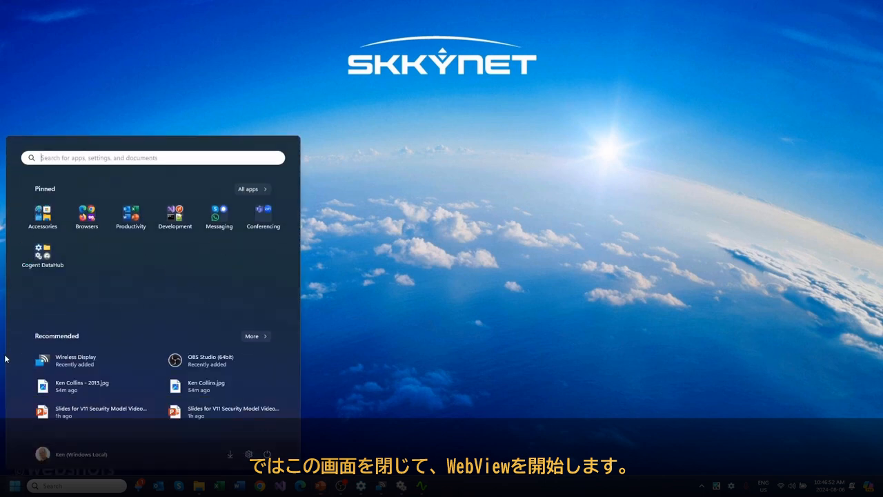
{"action": "left_click", "coordinate": [38, 252]}
{"action": "left_click", "coordinate": [220, 281]}
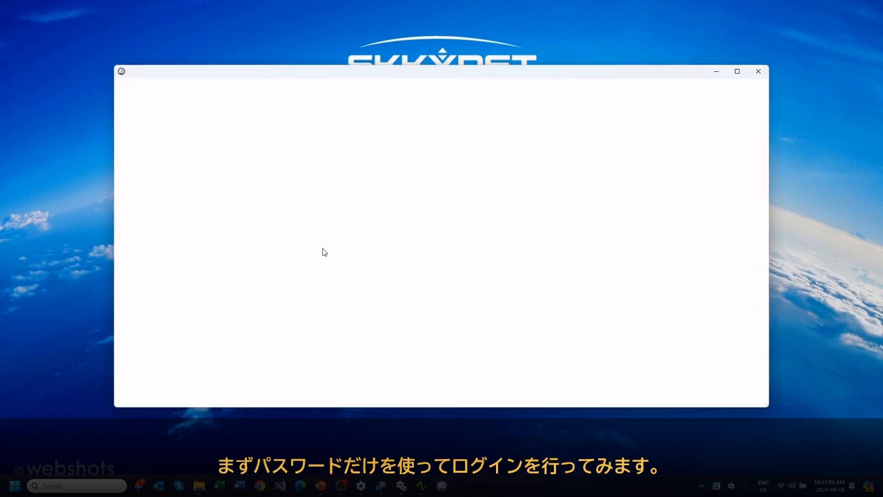
Step: Attempt a WebView login as WVUser with the account password but no TOTP code, then dismiss the invalid-credentials message
{"action": "left_click_drag", "start_coordinate": [415, 234], "coordinate": [398, 236]}
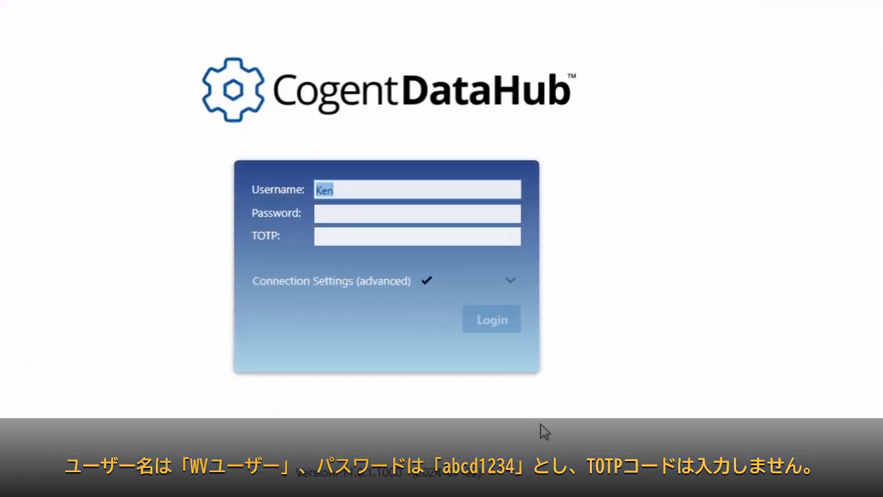
{"action": "type", "text": "WVUser"}
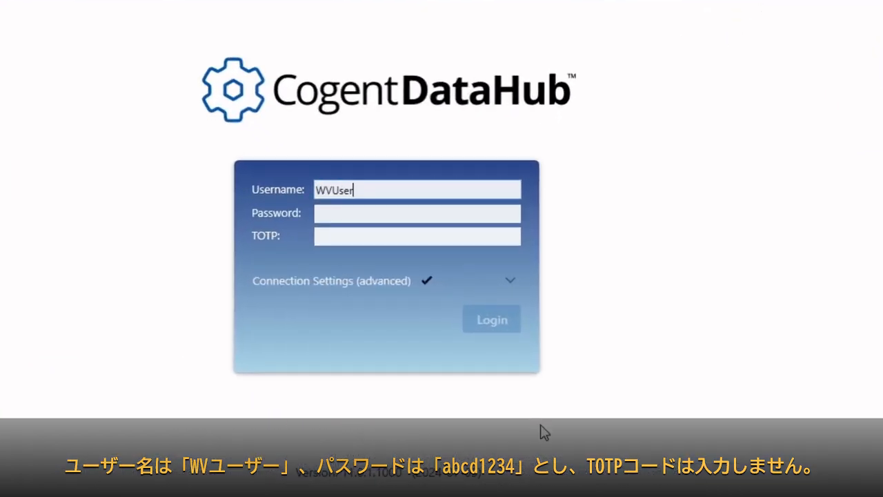
{"action": "key", "text": "Tab"}
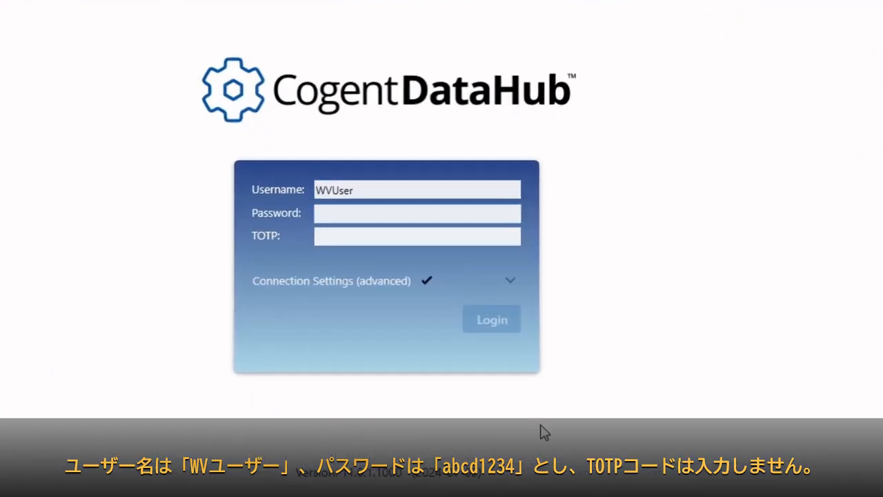
{"action": "type", "text": "abcd"}
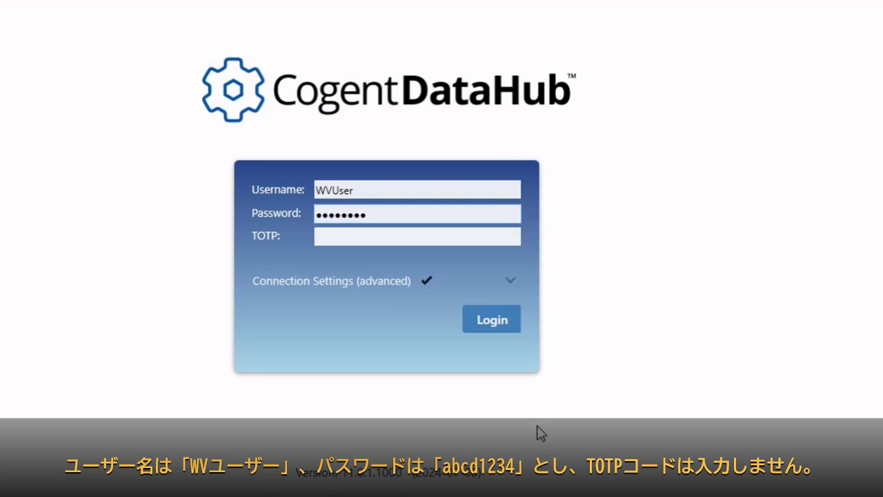
{"action": "left_click", "coordinate": [505, 324]}
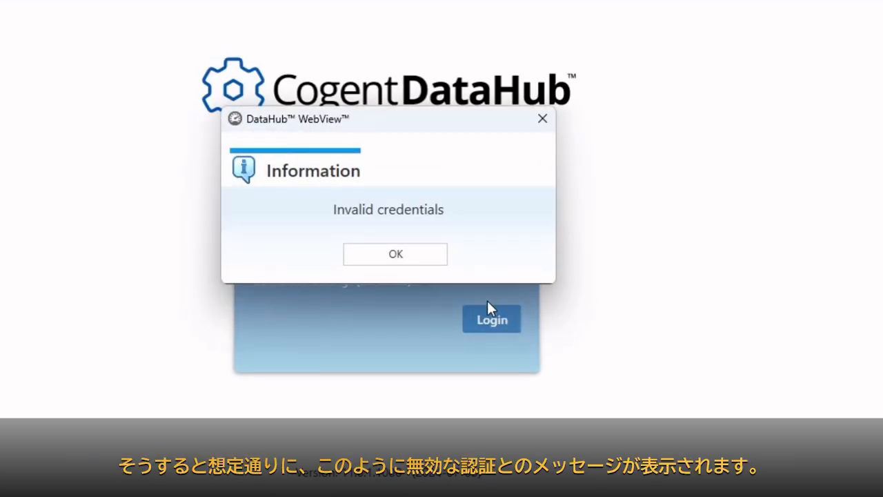
{"action": "left_click", "coordinate": [406, 265]}
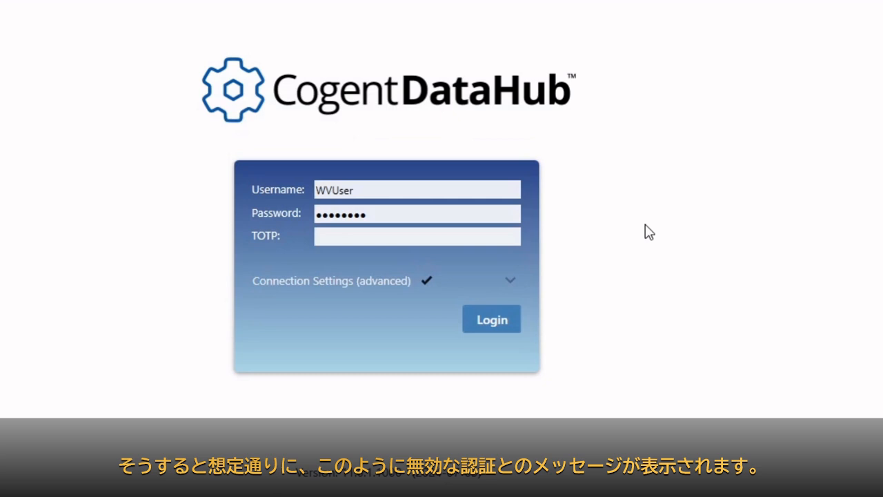
Step: Retry the WVUser login with the current 6-digit TOTP code and dismiss the login-failed error
{"action": "left_click", "coordinate": [438, 239]}
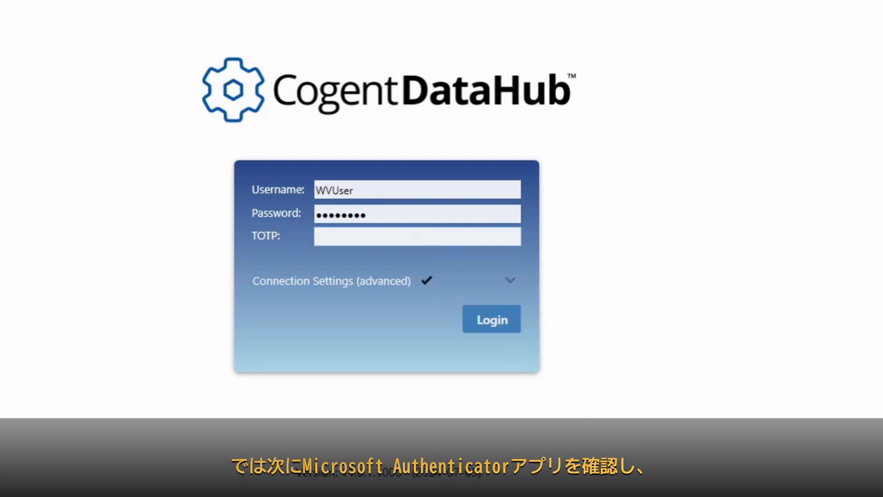
{"action": "type", "text": "520088"}
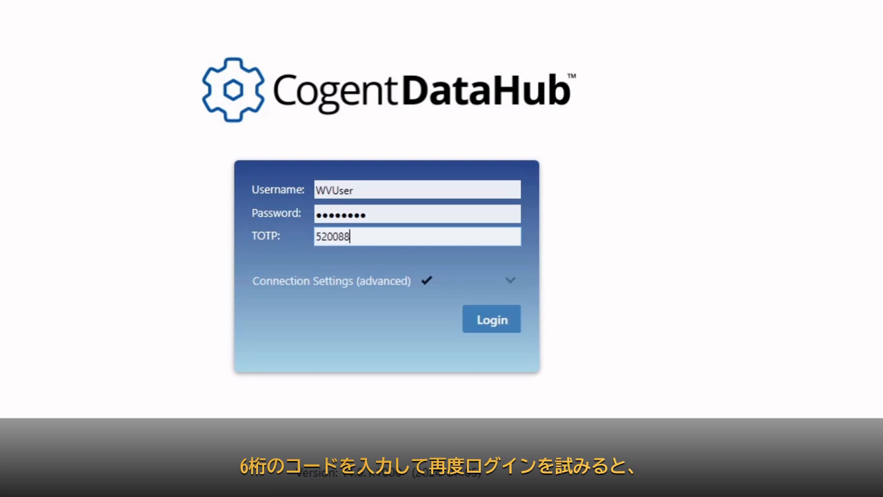
{"action": "left_click", "coordinate": [493, 318]}
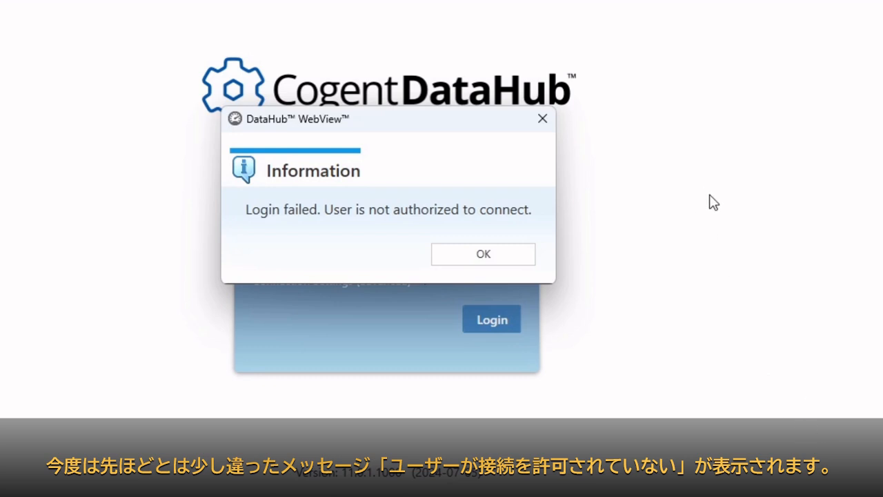
{"action": "left_click", "coordinate": [493, 256]}
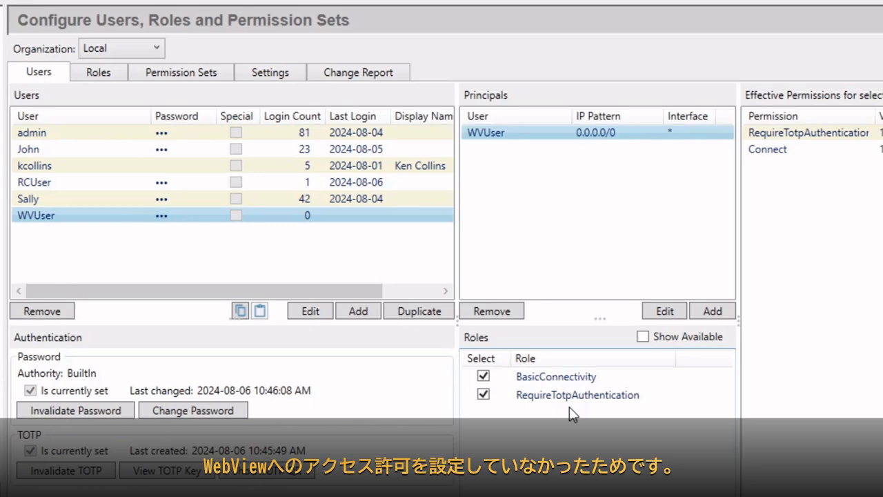
Step: Add the WebView and AllDataReader roles to WVUser, then bring the WebView login window back
{"action": "left_click", "coordinate": [640, 337]}
{"action": "scroll", "coordinate": [728, 479], "scroll_direction": "down", "scroll_amount": 2}
{"action": "left_click", "coordinate": [422, 455]}
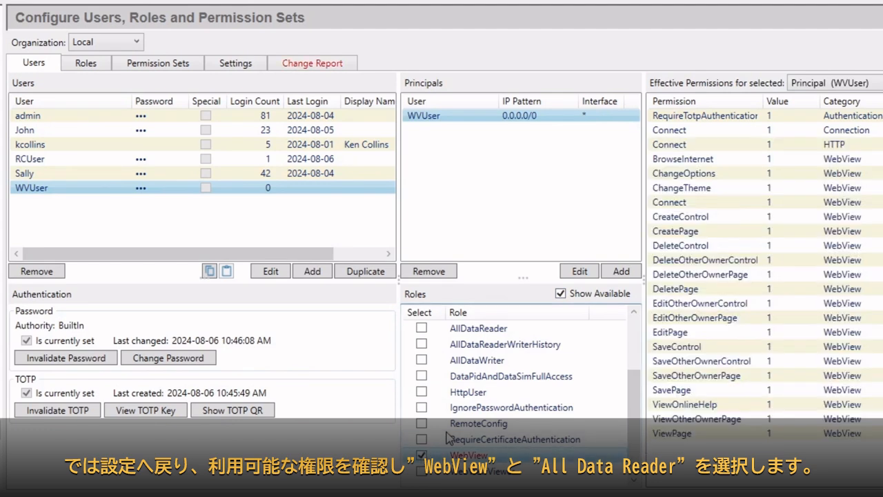
{"action": "left_click", "coordinate": [421, 329]}
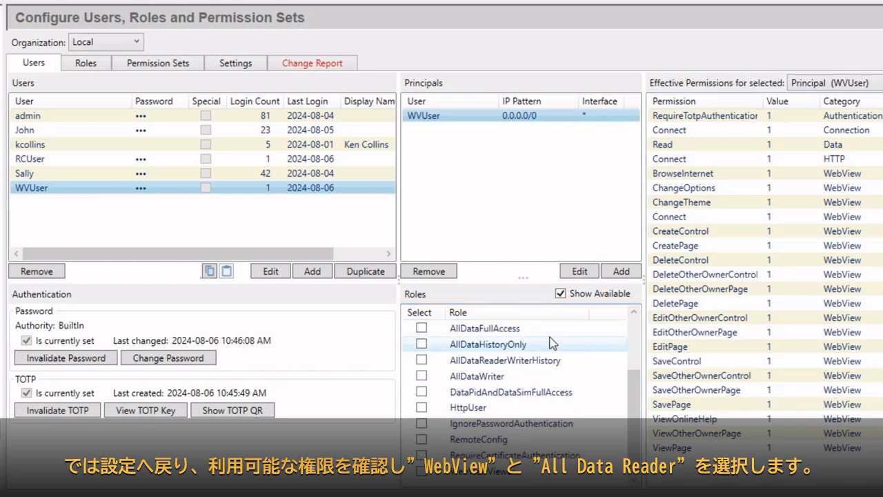
{"action": "left_click", "coordinate": [560, 293]}
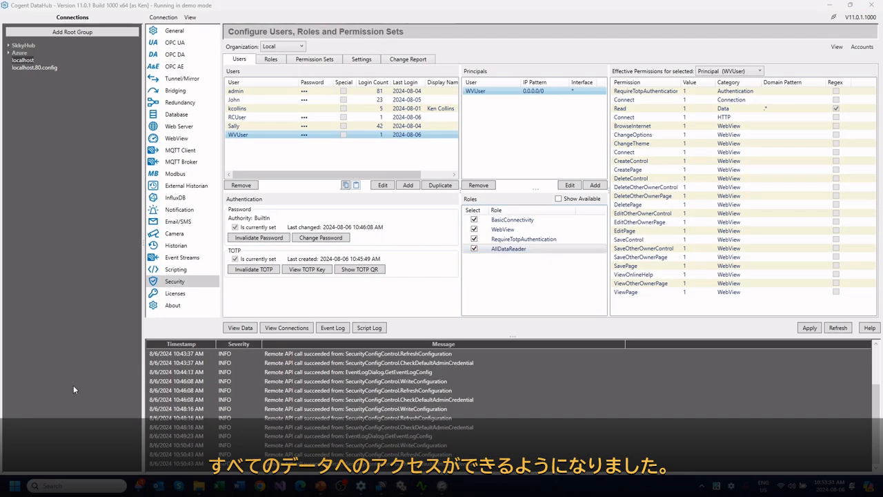
{"action": "left_click", "coordinate": [443, 486]}
Step: Log in to WebView as WVUser with the password and a fresh 6-digit TOTP code
{"action": "left_click", "coordinate": [435, 243]}
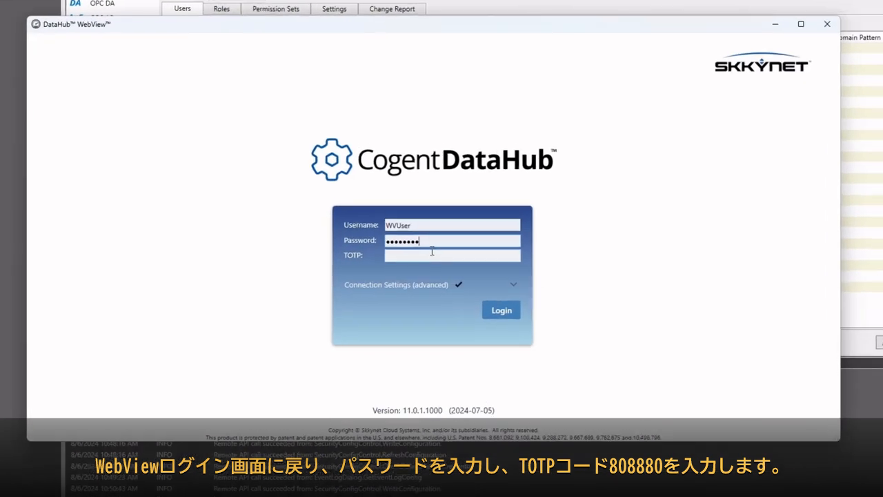
{"action": "left_click", "coordinate": [432, 252]}
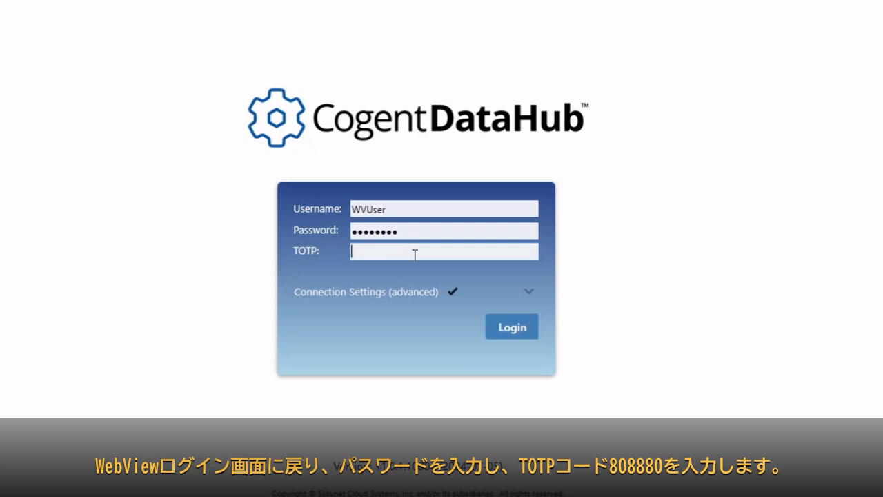
{"action": "type", "text": "808"}
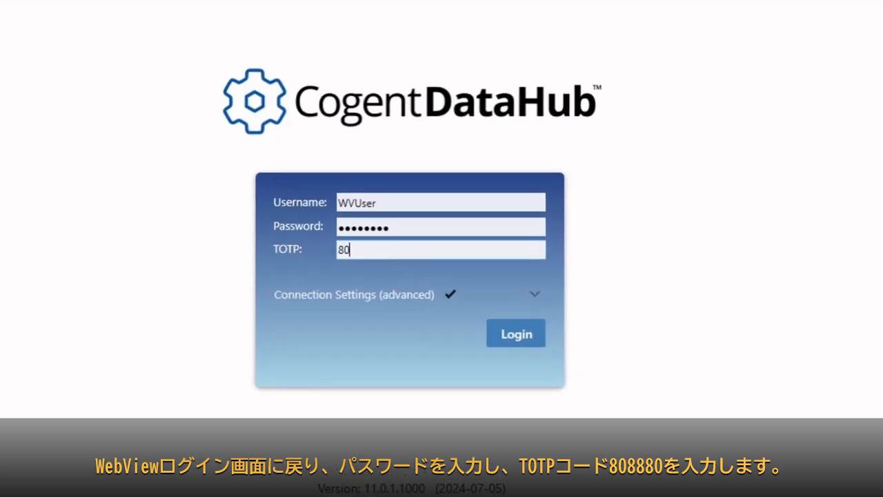
{"action": "type", "text": "880"}
{"action": "left_click", "coordinate": [498, 332]}
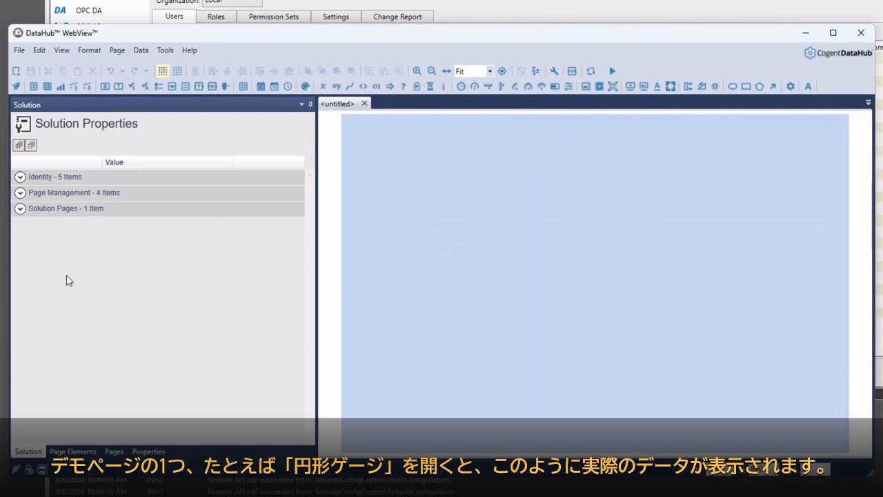
Step: Open the Circular Gauges page from the Common/Cogent page group
{"action": "left_click", "coordinate": [115, 451]}
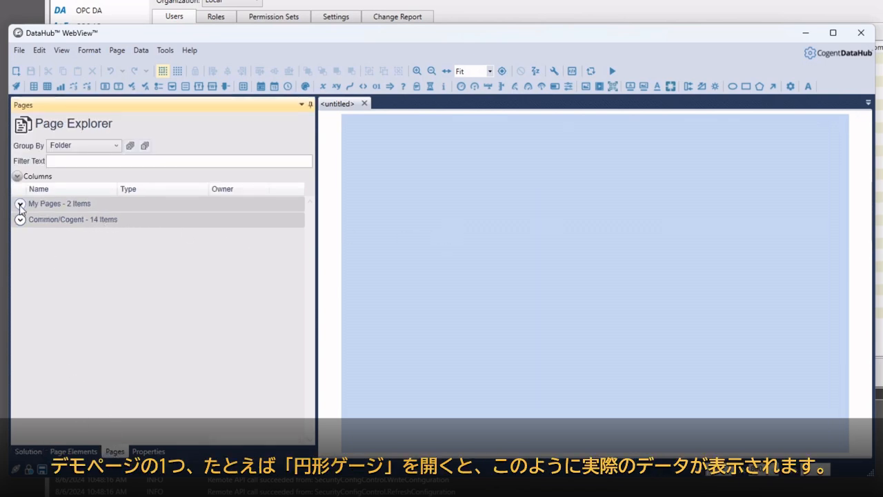
{"action": "left_click", "coordinate": [20, 220]}
{"action": "left_click", "coordinate": [30, 268]}
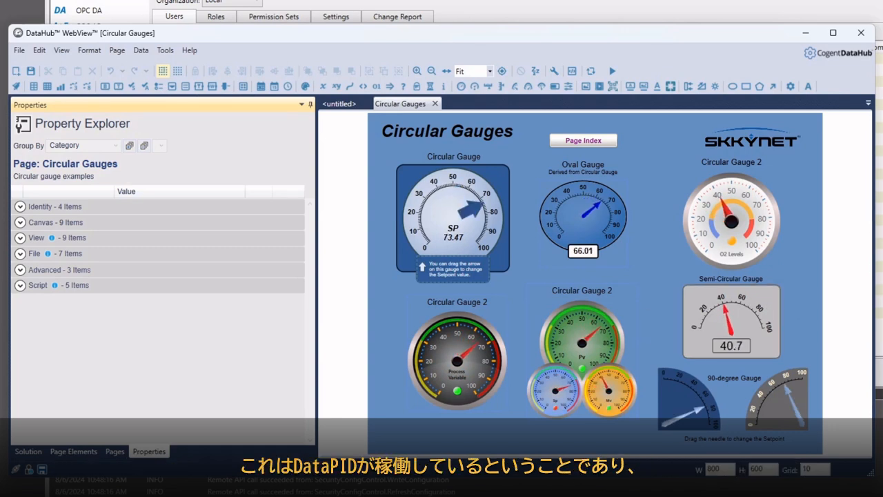
Step: Move the DataPid window aside from the gauges, then pause and restart its data feed
{"action": "left_click", "coordinate": [345, 495]}
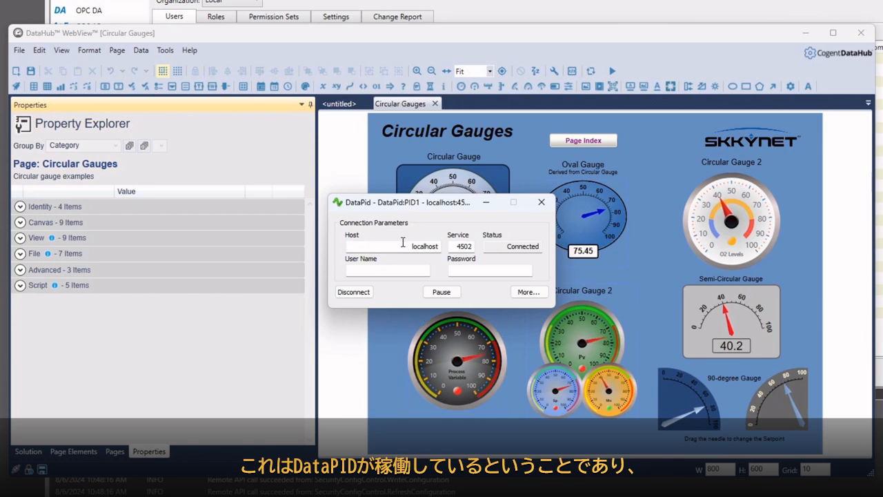
{"action": "left_click_drag", "start_coordinate": [418, 207], "coordinate": [213, 292]}
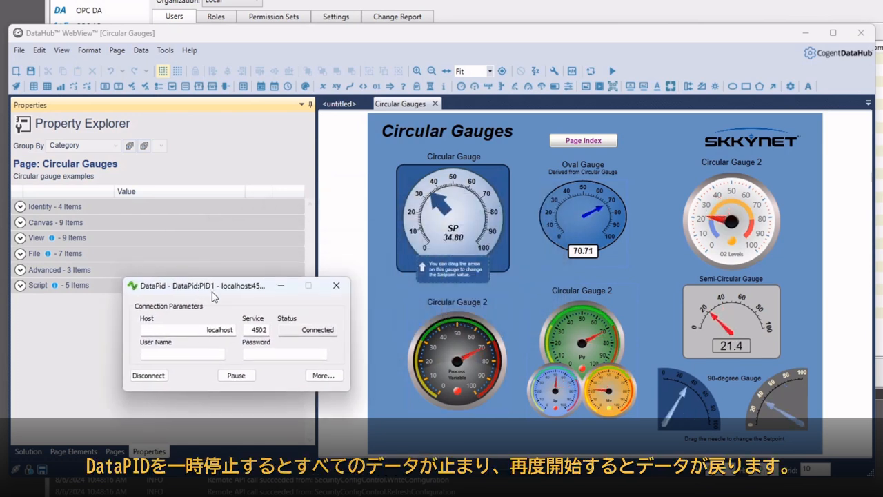
{"action": "left_click", "coordinate": [236, 378]}
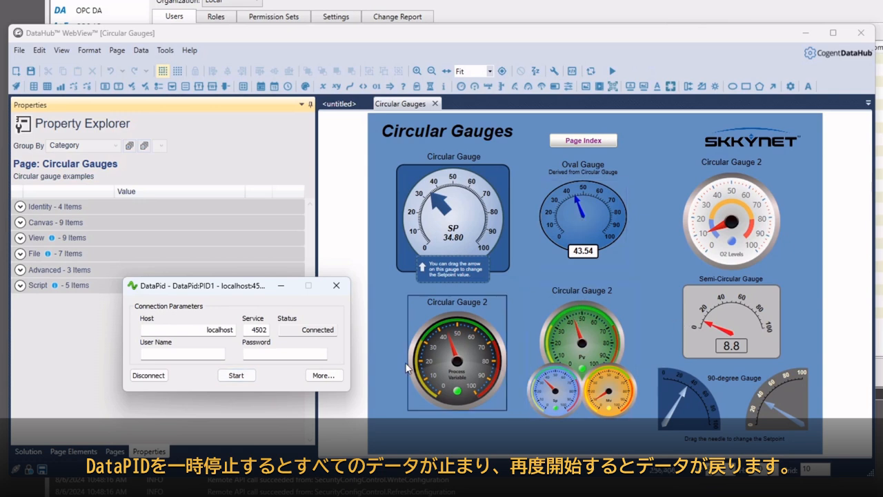
{"action": "left_click", "coordinate": [228, 378]}
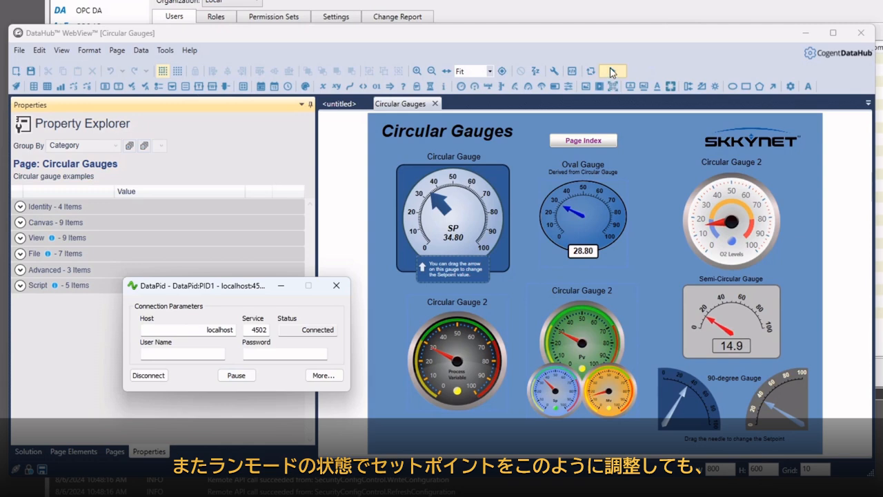
Step: Run the gauges page, drag the setpoint to about 80 then 12, then inspect WVUser's AllDataReader role
{"action": "left_click", "coordinate": [611, 72]}
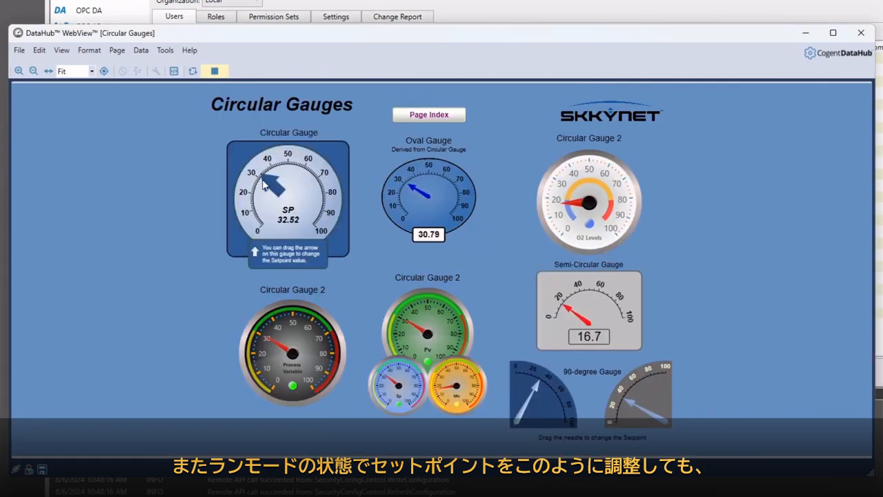
{"action": "left_click_drag", "start_coordinate": [265, 185], "coordinate": [315, 188]}
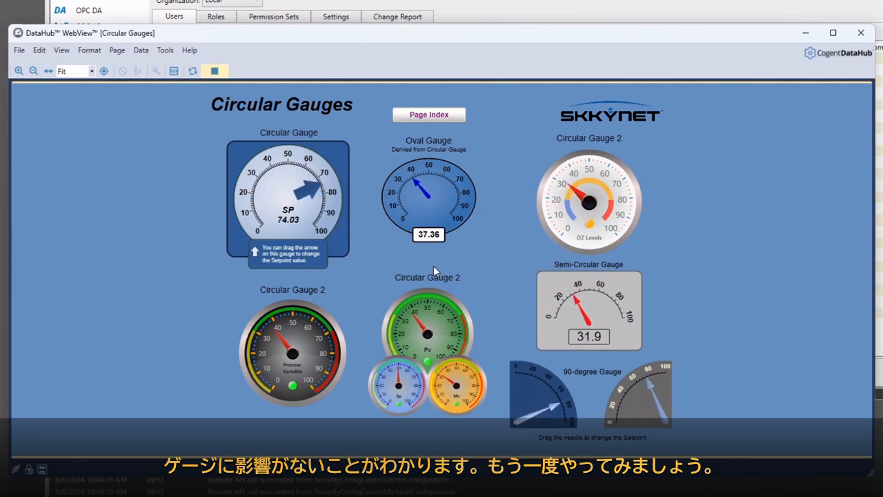
{"action": "left_click_drag", "start_coordinate": [309, 194], "coordinate": [257, 213]}
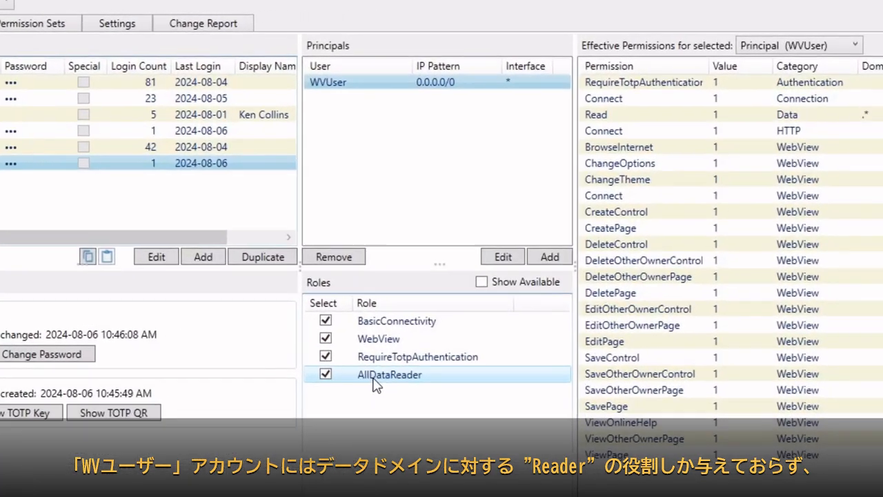
{"action": "left_click", "coordinate": [373, 378]}
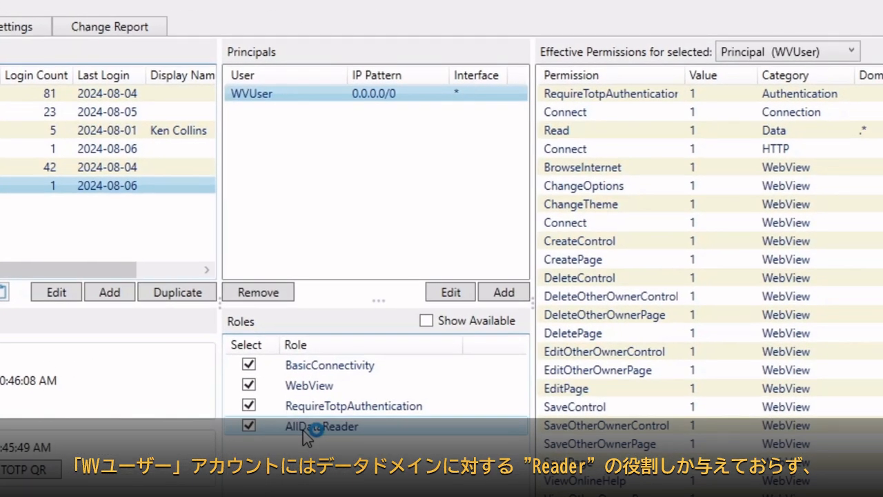